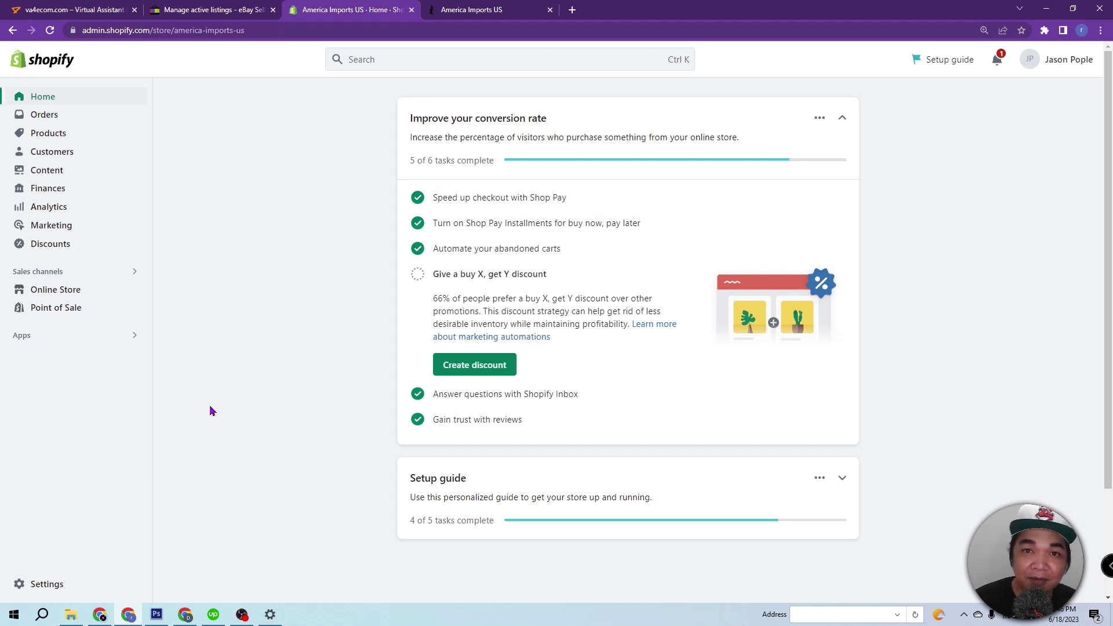
# Step: Look over the eBay listing draft and the live America Imports storefront, from its featured products down to the footer
pyautogui.click(1072, 9)
pyautogui.doubleClick(363, 14)
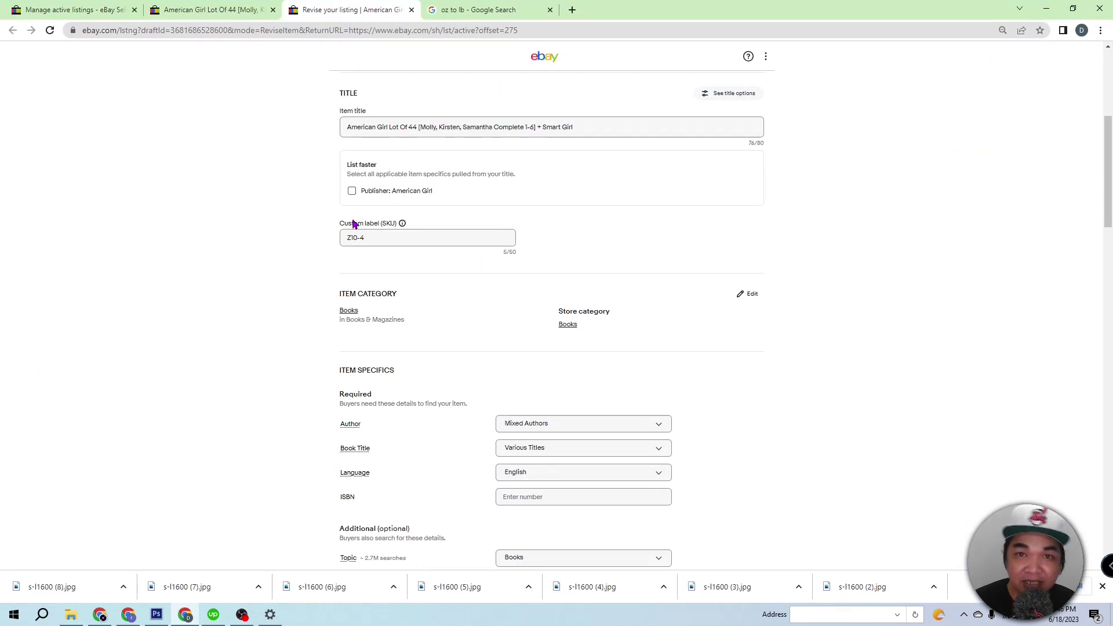
pyautogui.click(1072, 8)
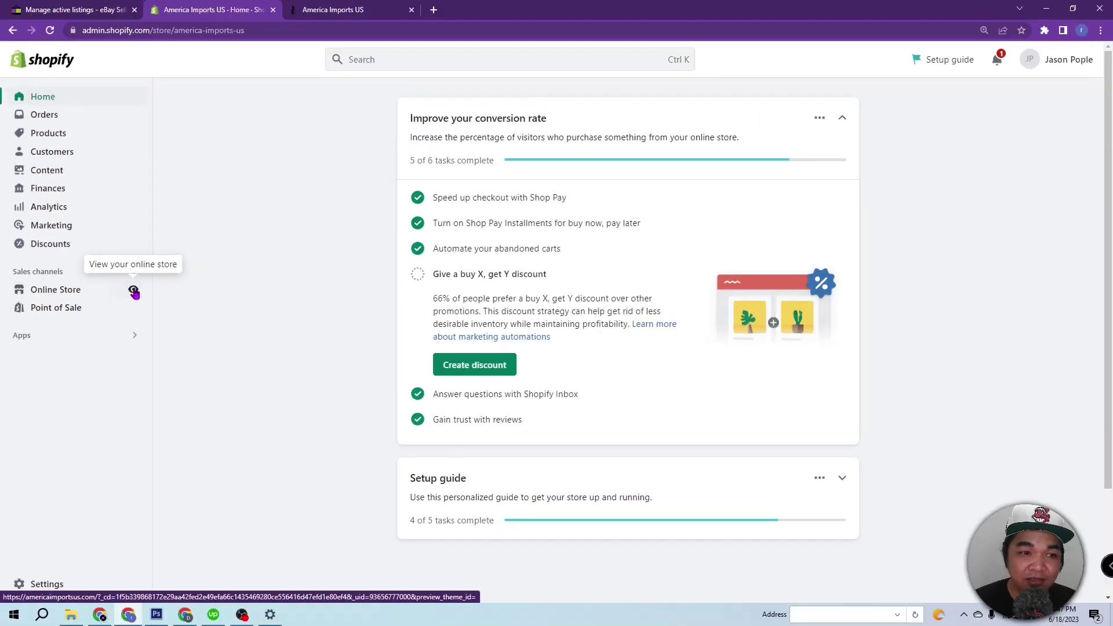
pyautogui.click(243, 287)
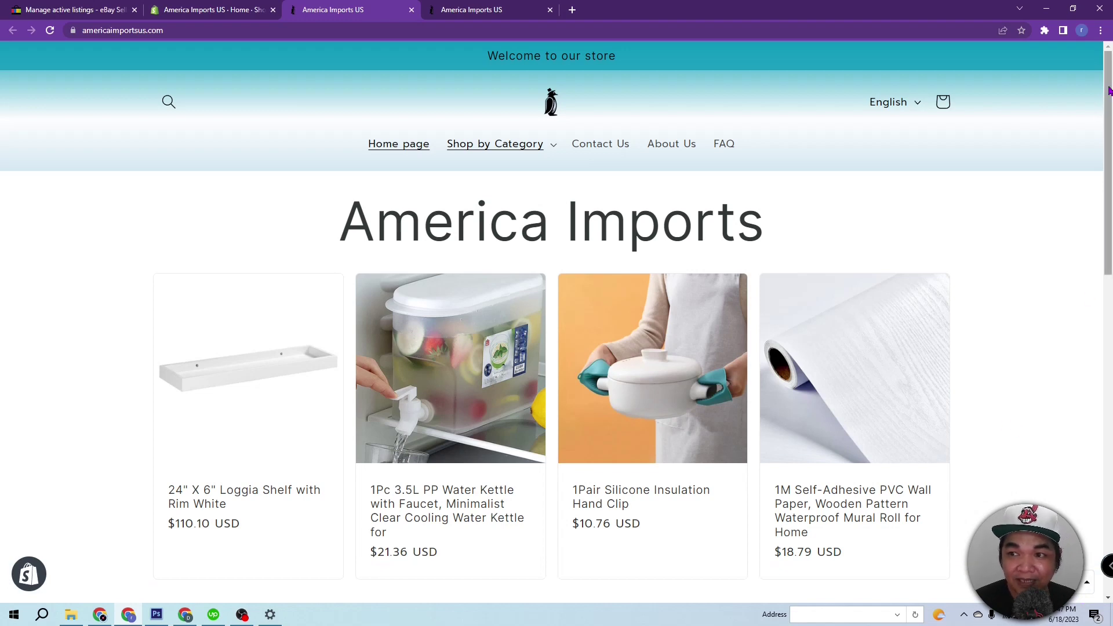
pyautogui.moveTo(1106, 116); pyautogui.dragTo(1108, 466)
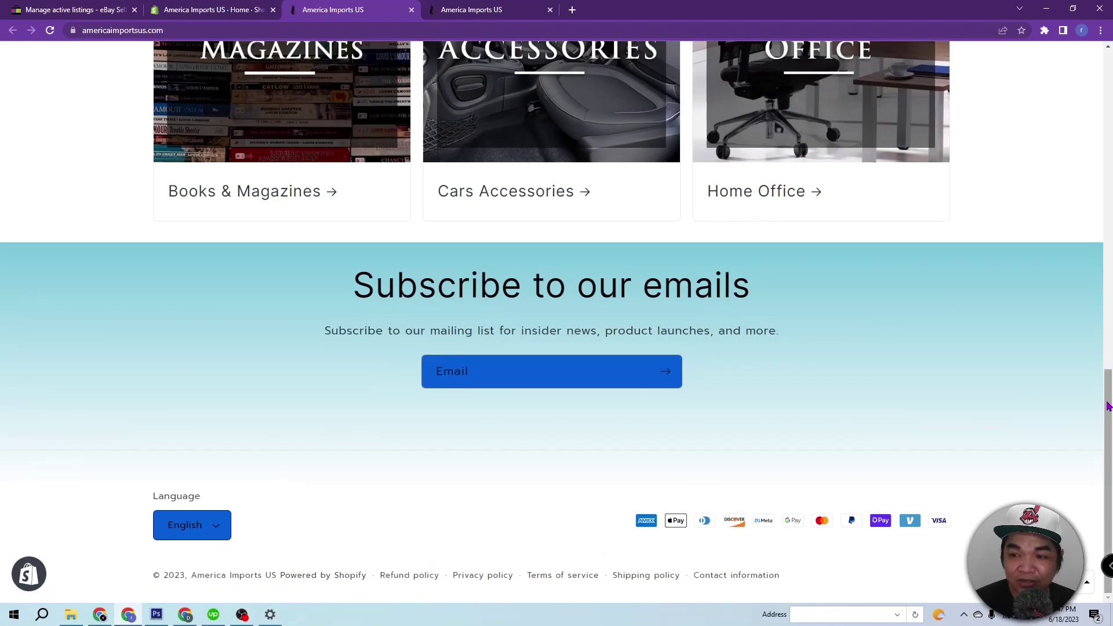
pyautogui.moveTo(1108, 411); pyautogui.dragTo(1107, 152)
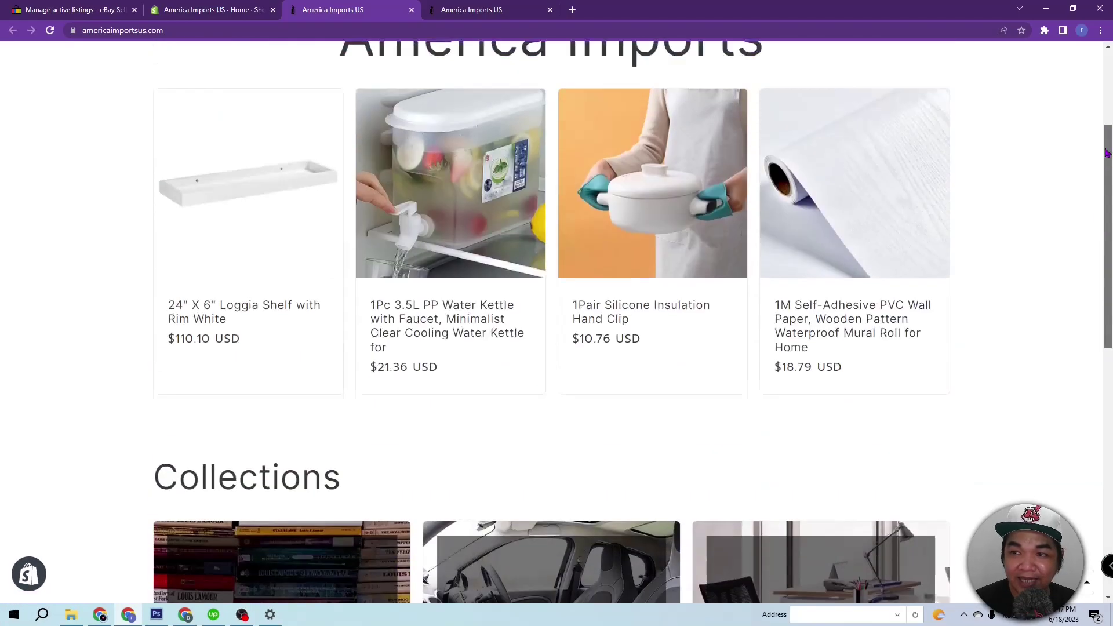
pyautogui.hotkey('ctrl', 'shift', 'Tab')
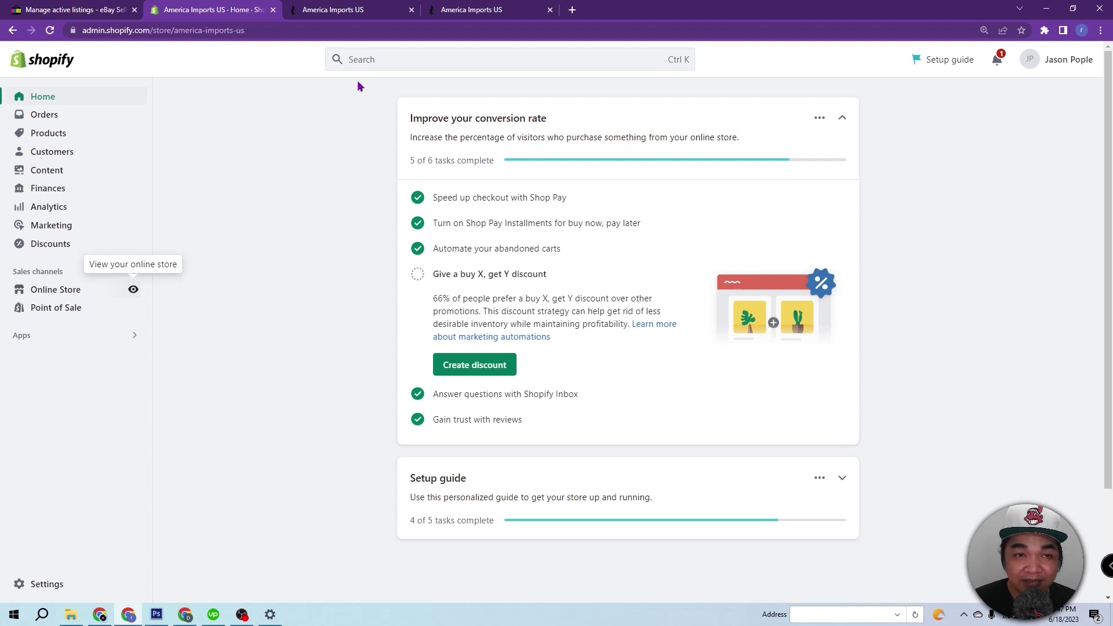
pyautogui.hotkey('ctrl', 'Tab')
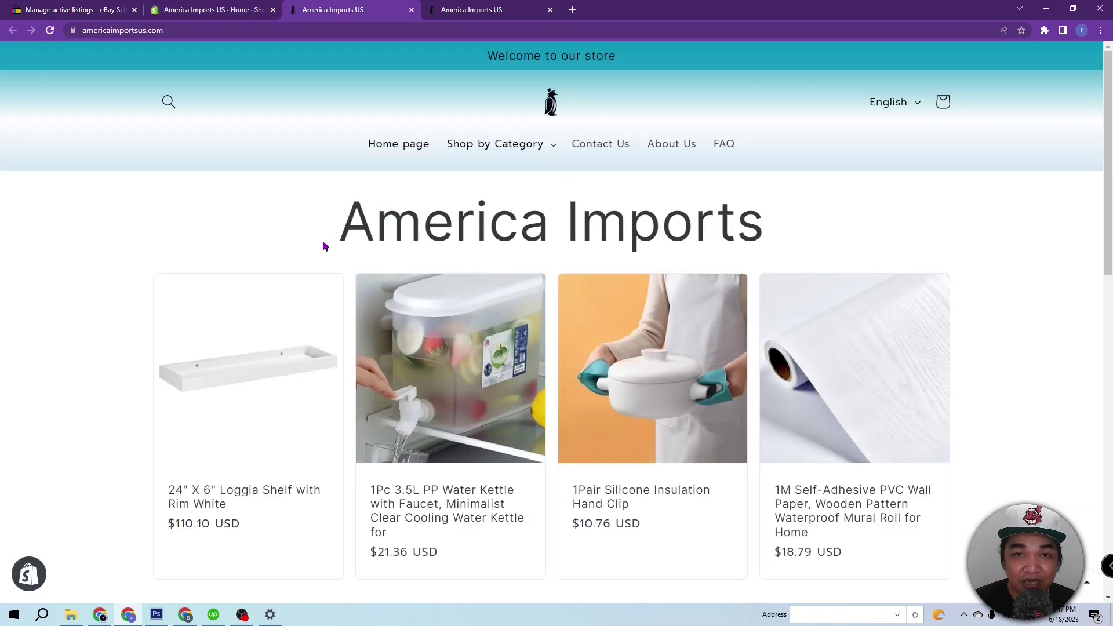
# Step: Start adding a new product in the Shopify admin and place its form beside the eBay window
pyautogui.click(209, 7)
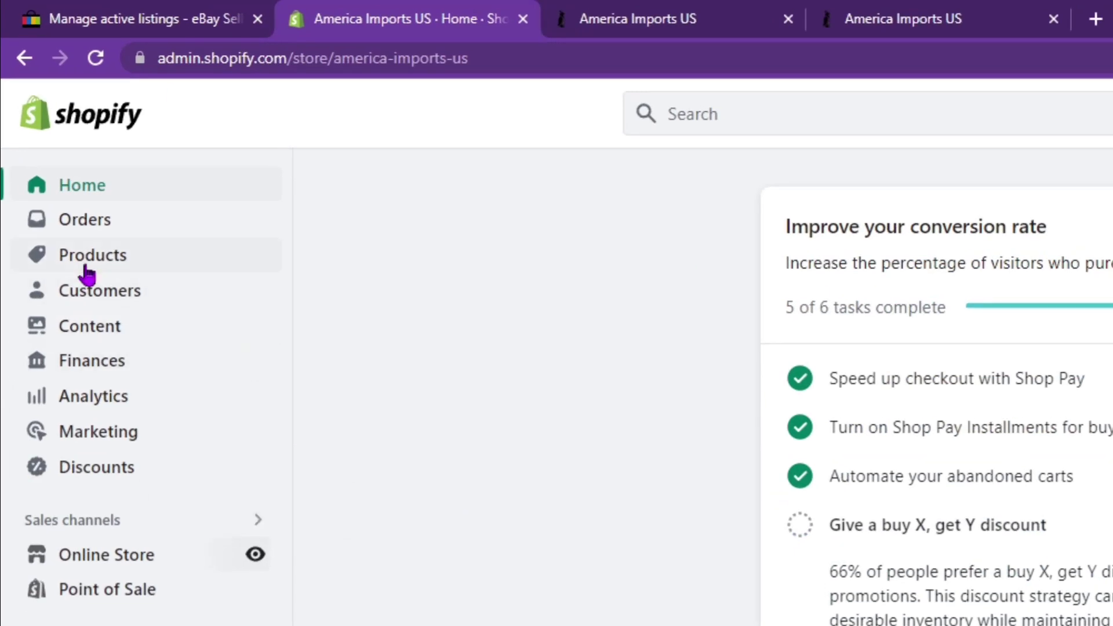
pyautogui.click(110, 255)
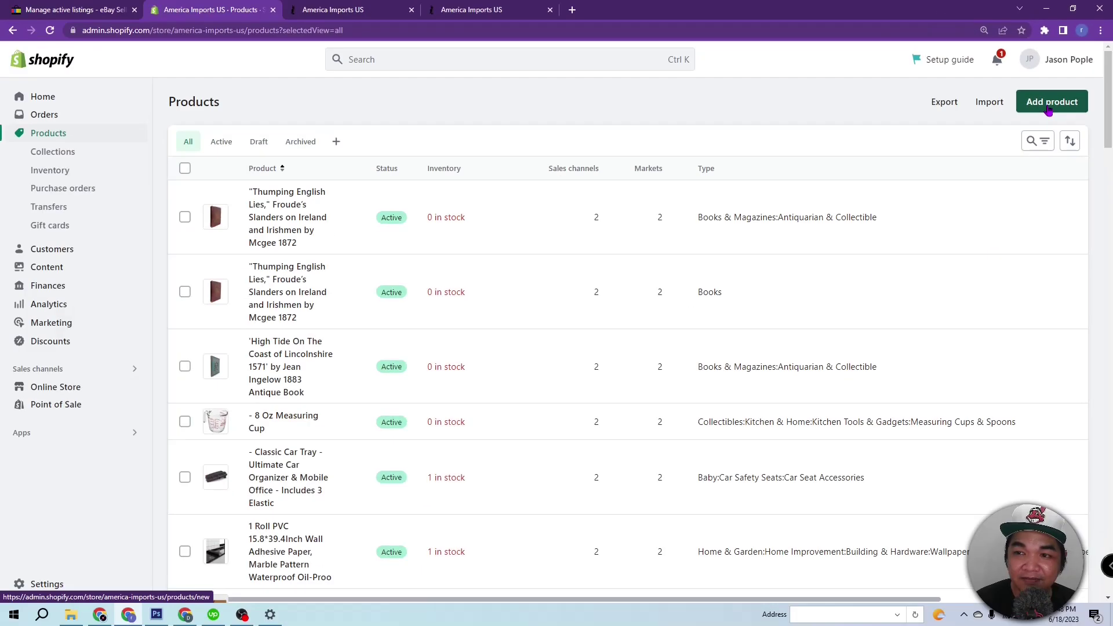
pyautogui.click(988, 203)
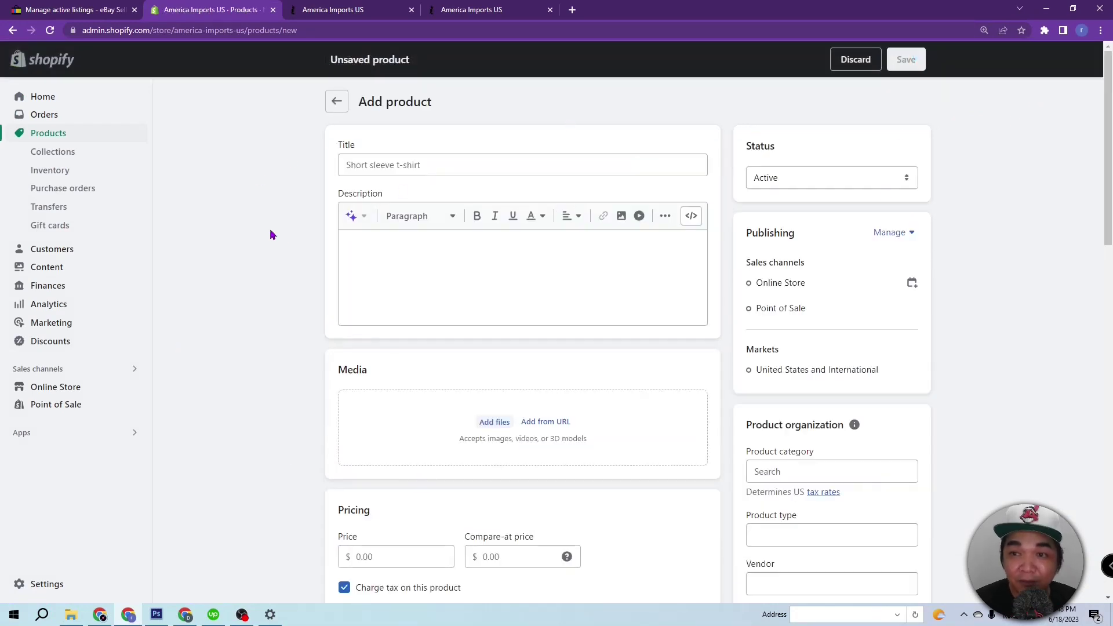
pyautogui.press('super+Down')
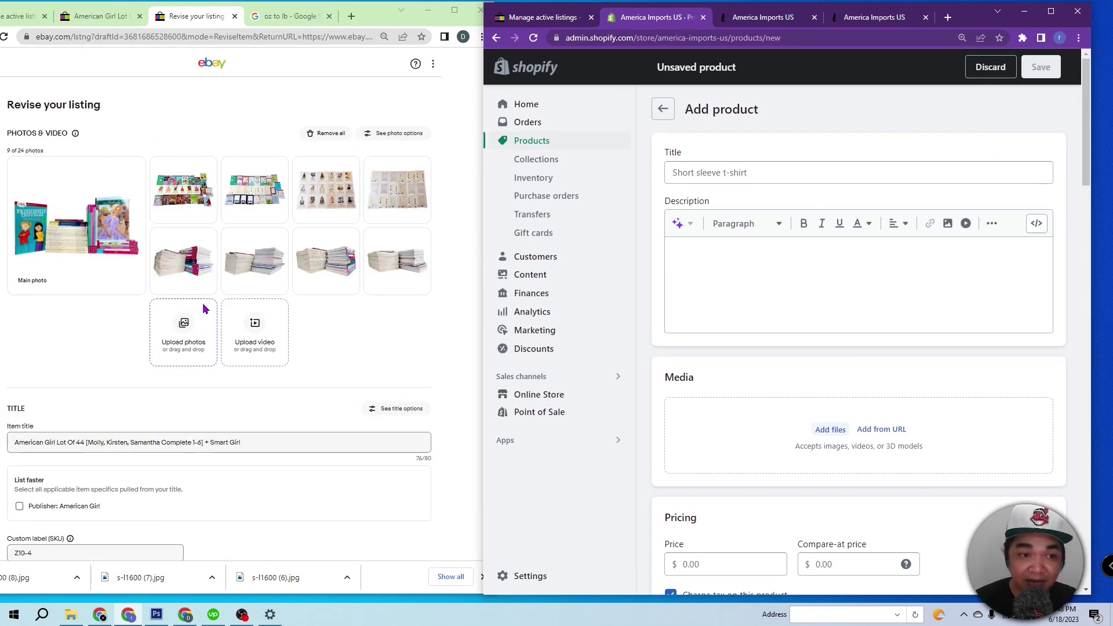
# Step: Copy the title "American Girl Lot Of 44 [Molly, Kirsten, Samantha Complete 1-6] + Smart Girl" from the eBay listing into the new product's title
pyautogui.click(113, 17)
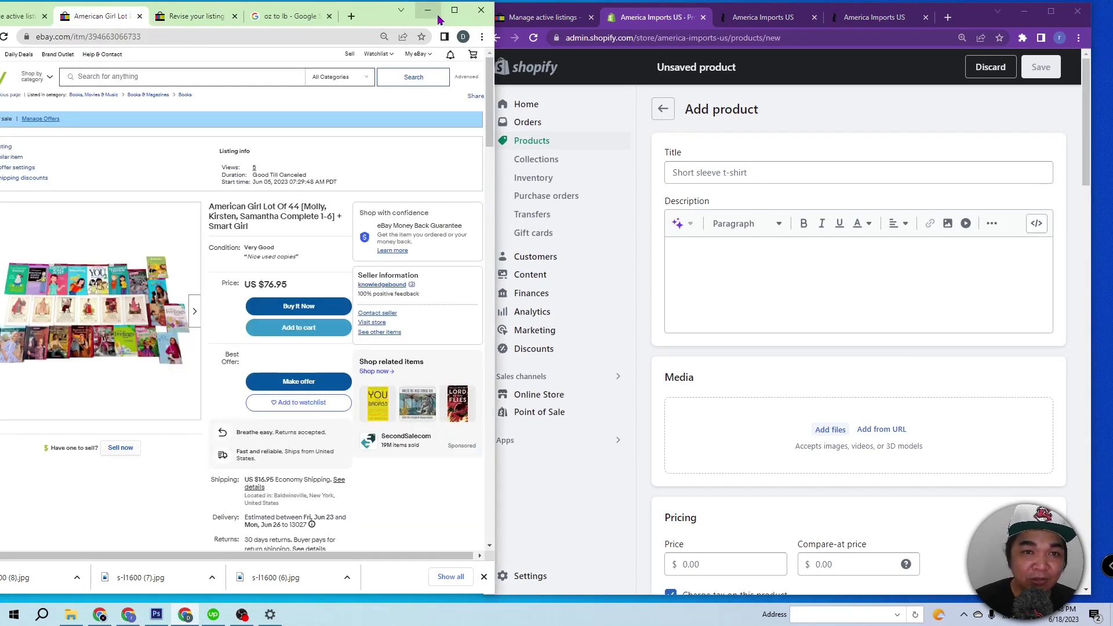
pyautogui.click(456, 11)
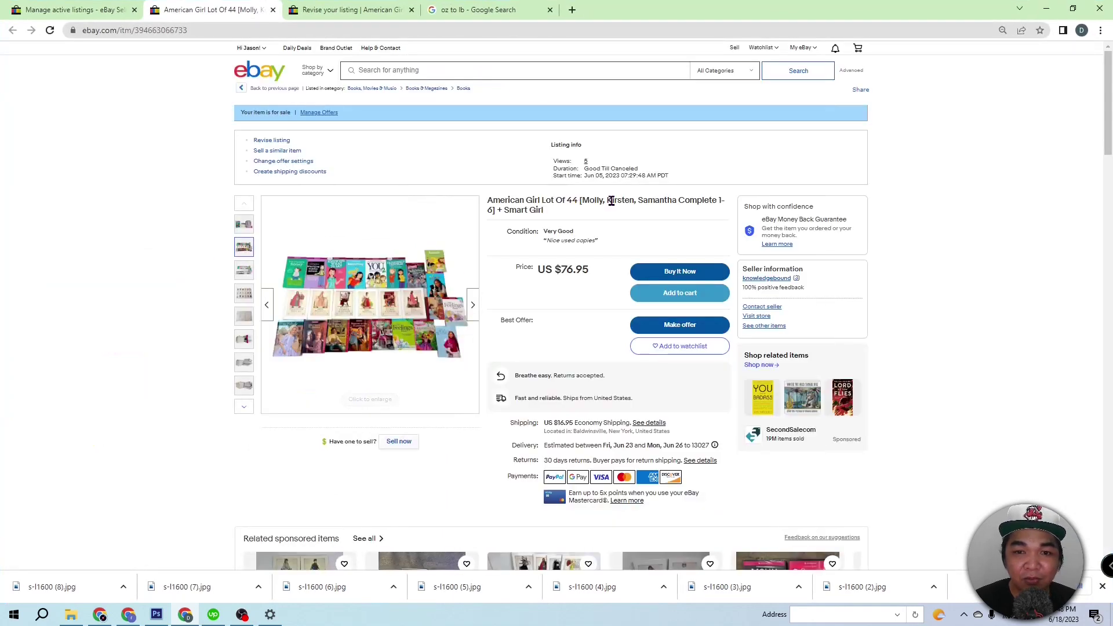
pyautogui.tripleClick(611, 200)
pyautogui.rightClick(590, 213)
pyautogui.click(625, 226)
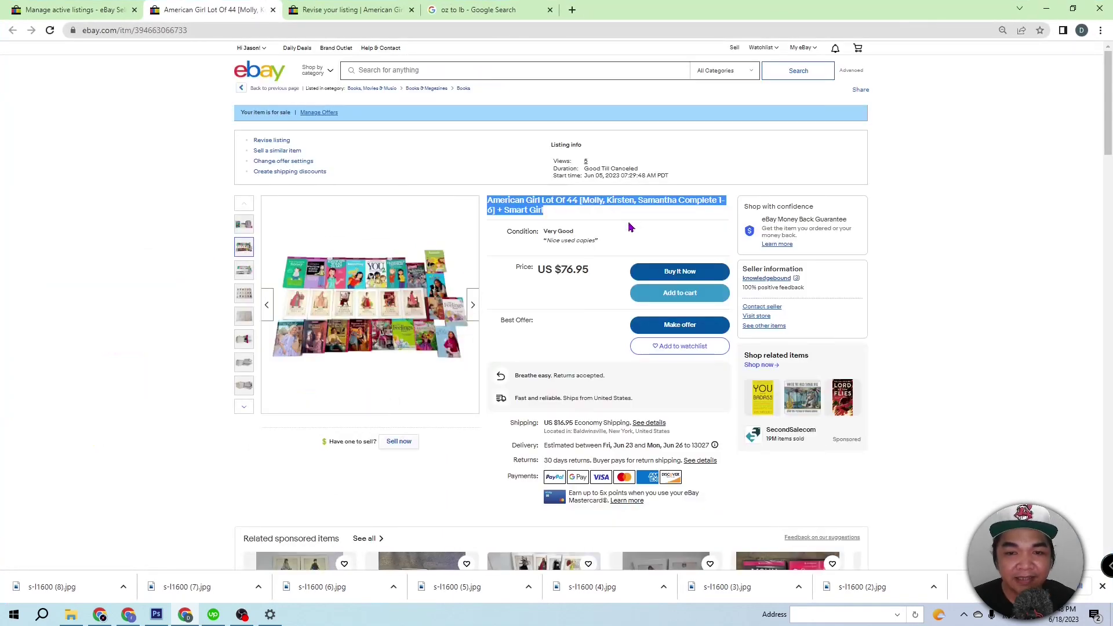
pyautogui.click(1073, 8)
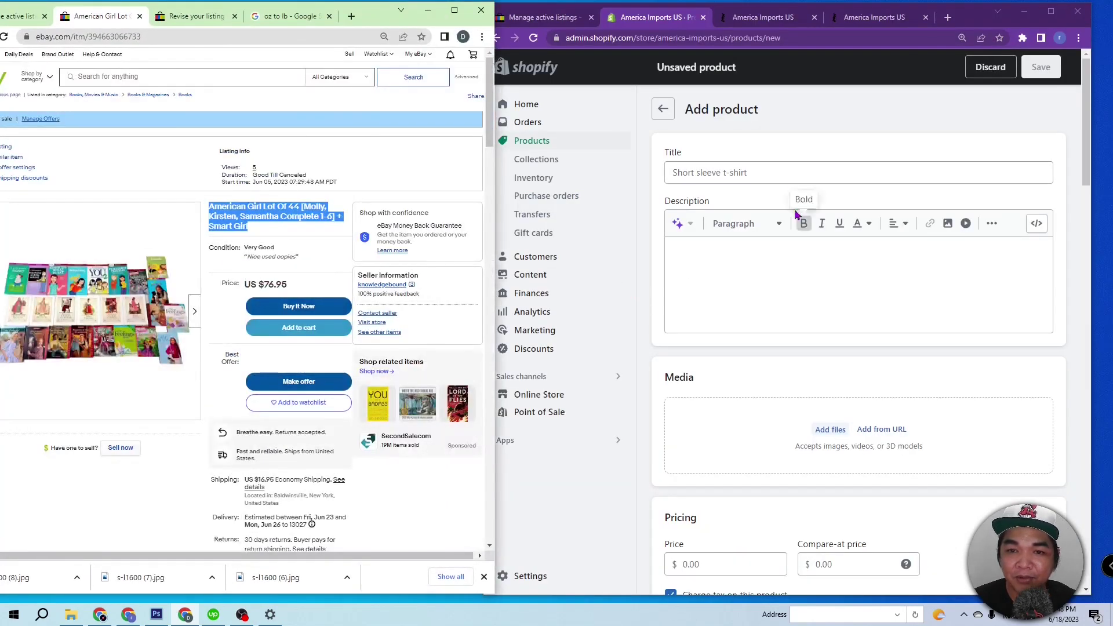
pyautogui.click(784, 174)
pyautogui.hotkey('ctrl', 'v')
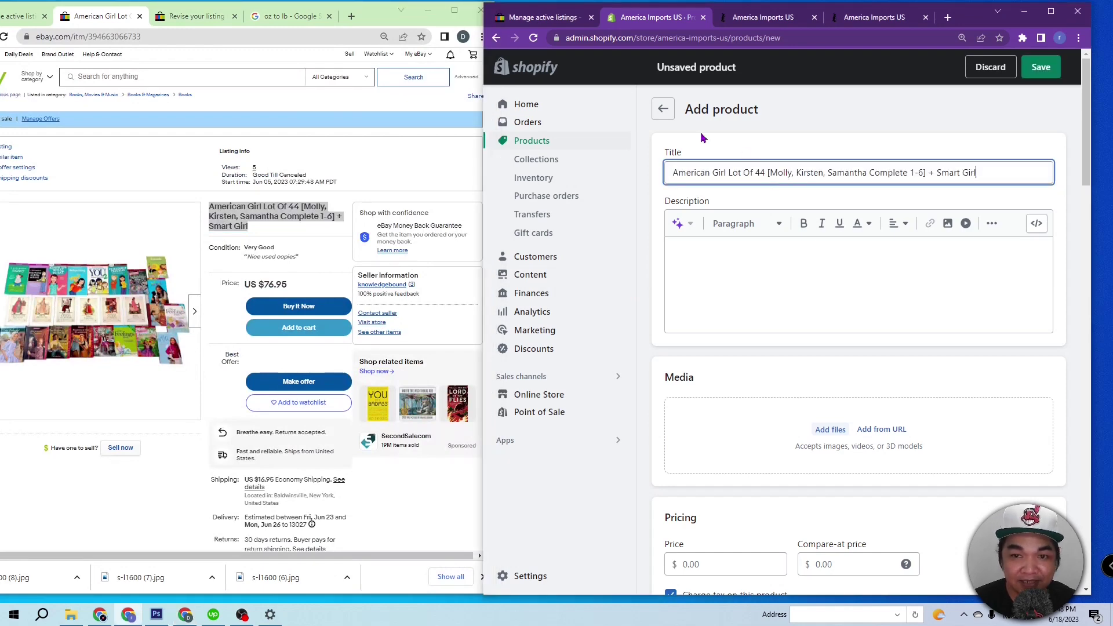
# Step: Begin the product description with the line "SKU Z10-4", copying the SKU from the eBay draft's custom label
pyautogui.click(781, 268)
pyautogui.scroll(-6, 366, 251)
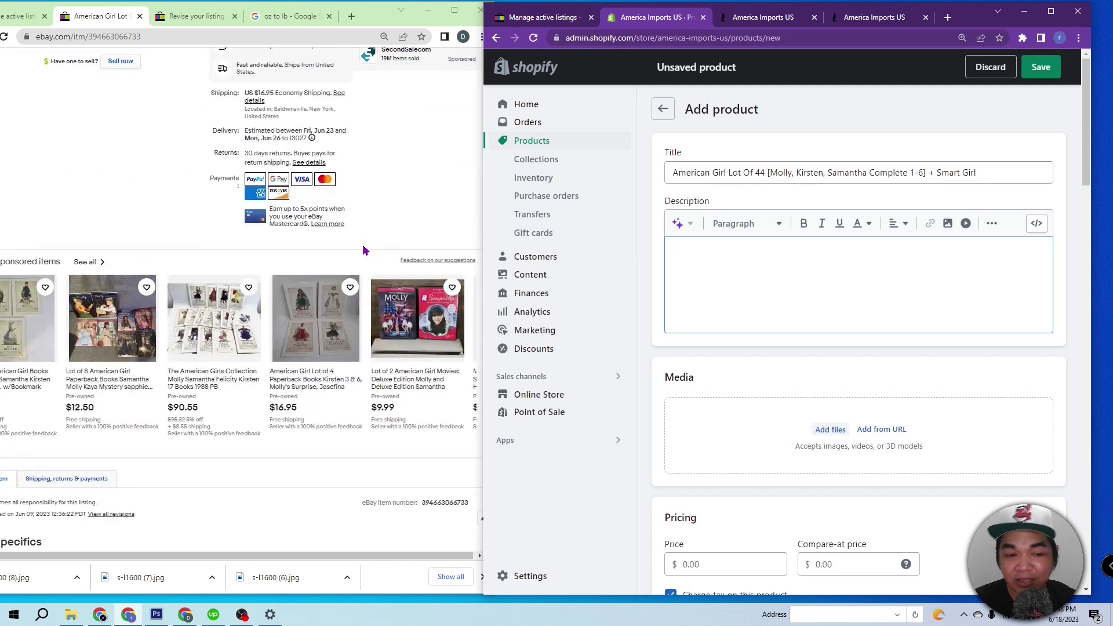
pyautogui.click(359, 249)
pyautogui.scroll(7, 360, 249)
pyautogui.hotkey('ctrl', 'Tab')
pyautogui.scroll(-3, 351, 285)
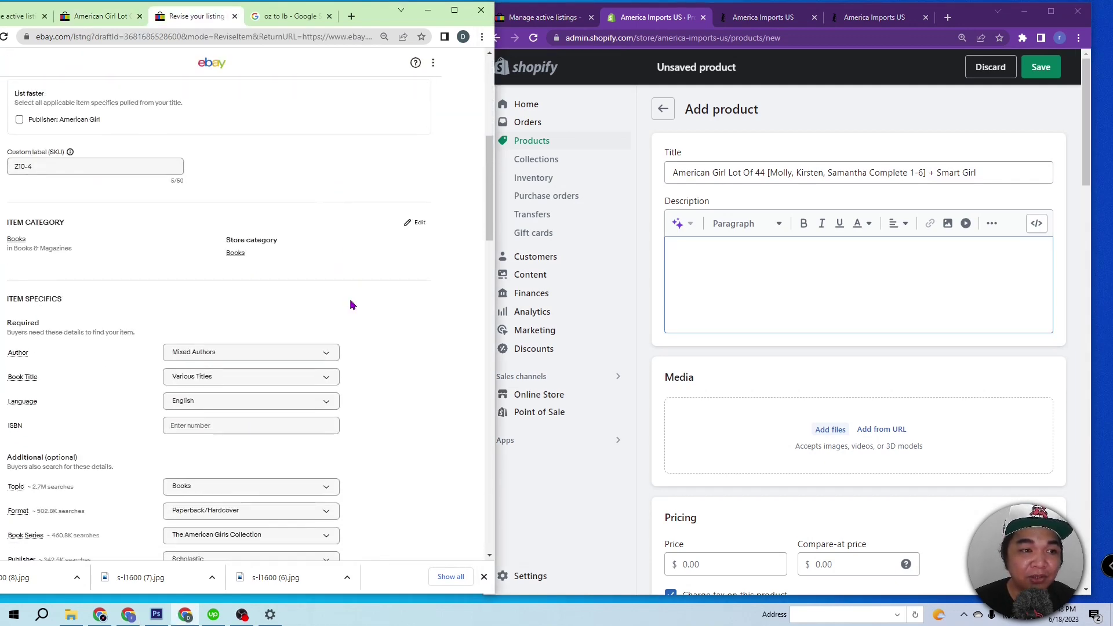
pyautogui.tripleClick(69, 166)
pyautogui.click(722, 276)
pyautogui.write('SKU')
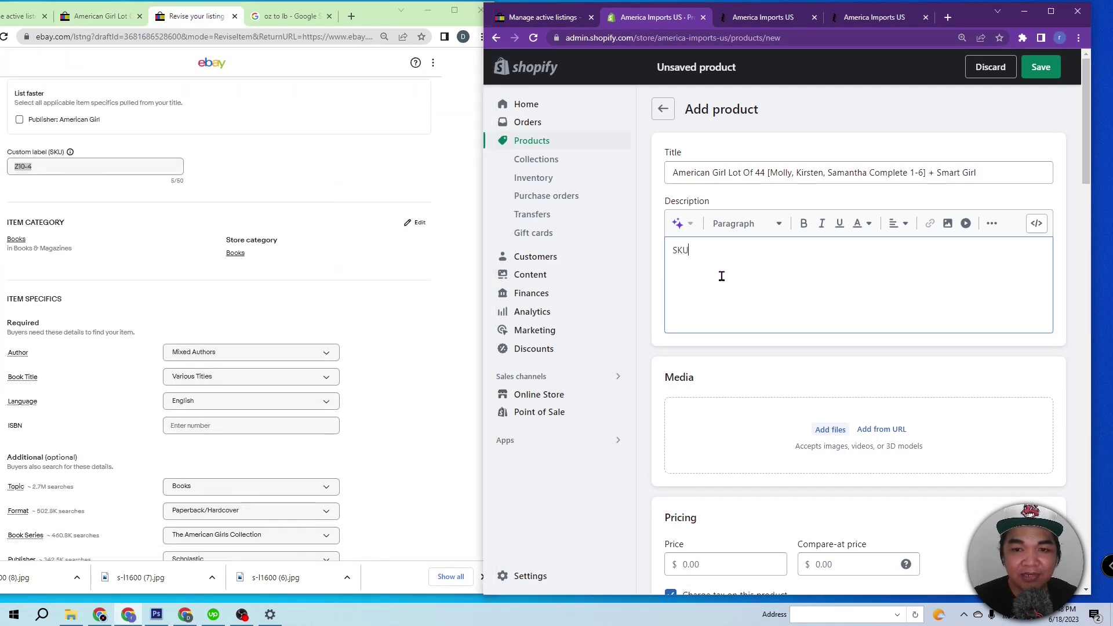
pyautogui.hotkey('ctrl', 'v')
pyautogui.press('Return')
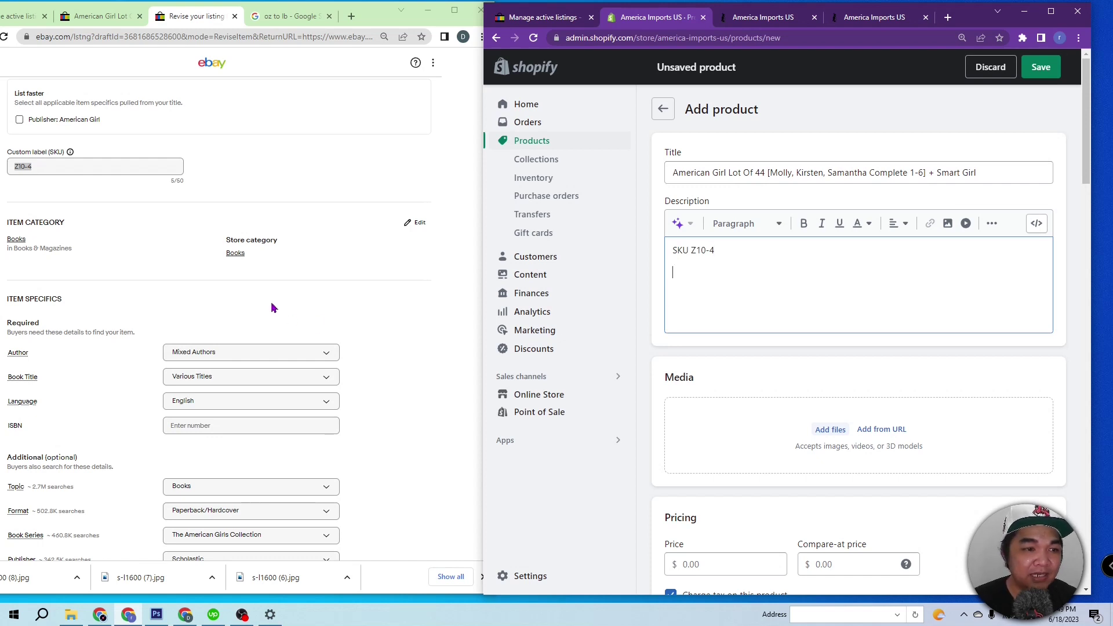
# Step: Copy the "Condition description" label and its text "Nice used copies" from the eBay draft into the product description
pyautogui.scroll(-10, 272, 307)
pyautogui.moveTo(71, 292); pyautogui.dragTo(9, 297)
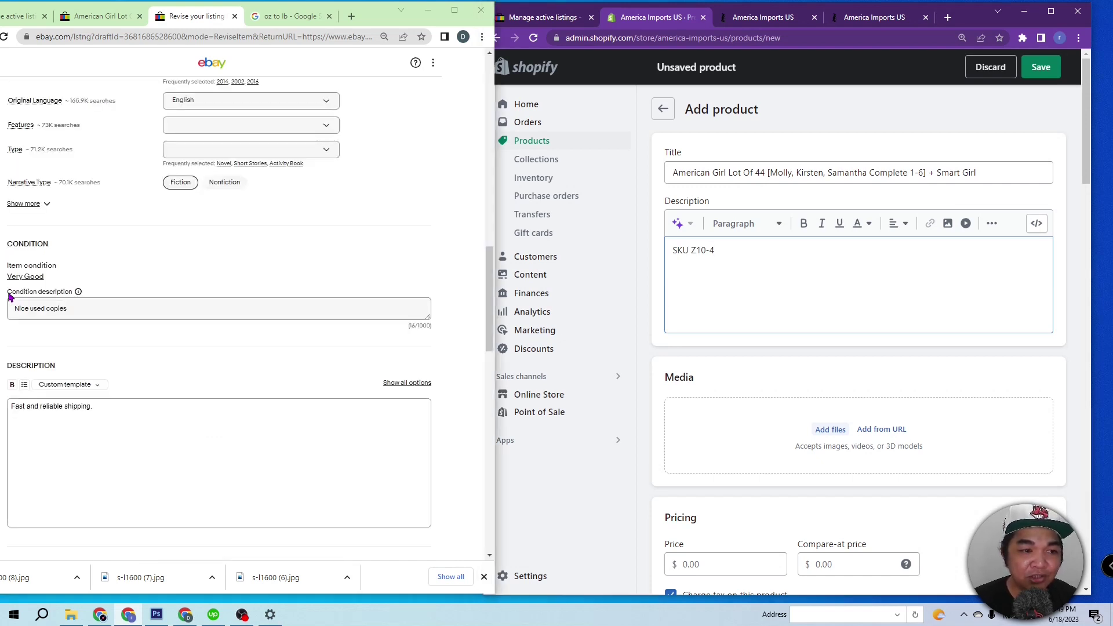
pyautogui.click(713, 295)
pyautogui.hotkey('ctrl', 'v')
pyautogui.scroll(-1, 714, 295)
pyautogui.tripleClick(40, 308)
pyautogui.hotkey('ctrl', 'c')
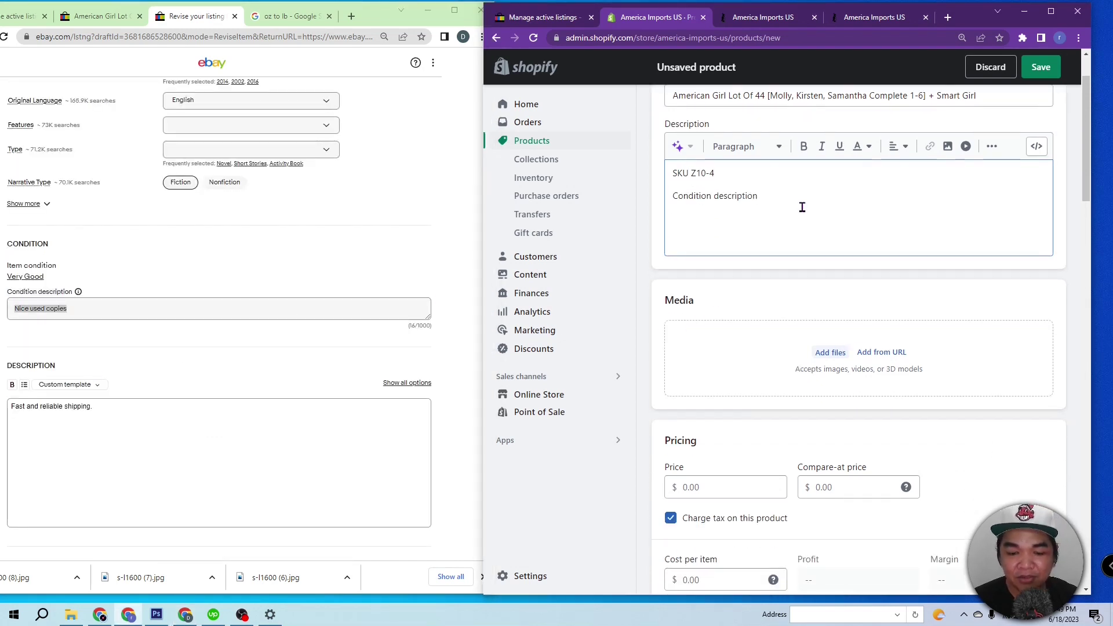
pyautogui.click(802, 207)
pyautogui.hotkey('ctrl', 'v')
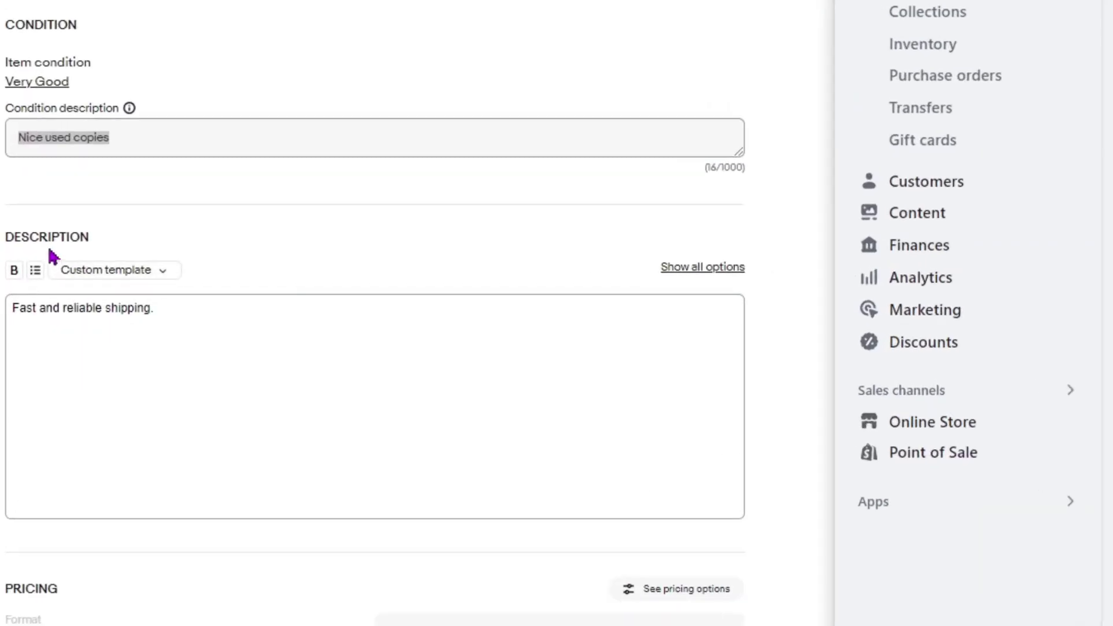
# Step: Add the line "Description : Fast and reliable shipping." and merge the condition lines into "Condition description: Nice used copies"
pyautogui.tripleClick(206, 315)
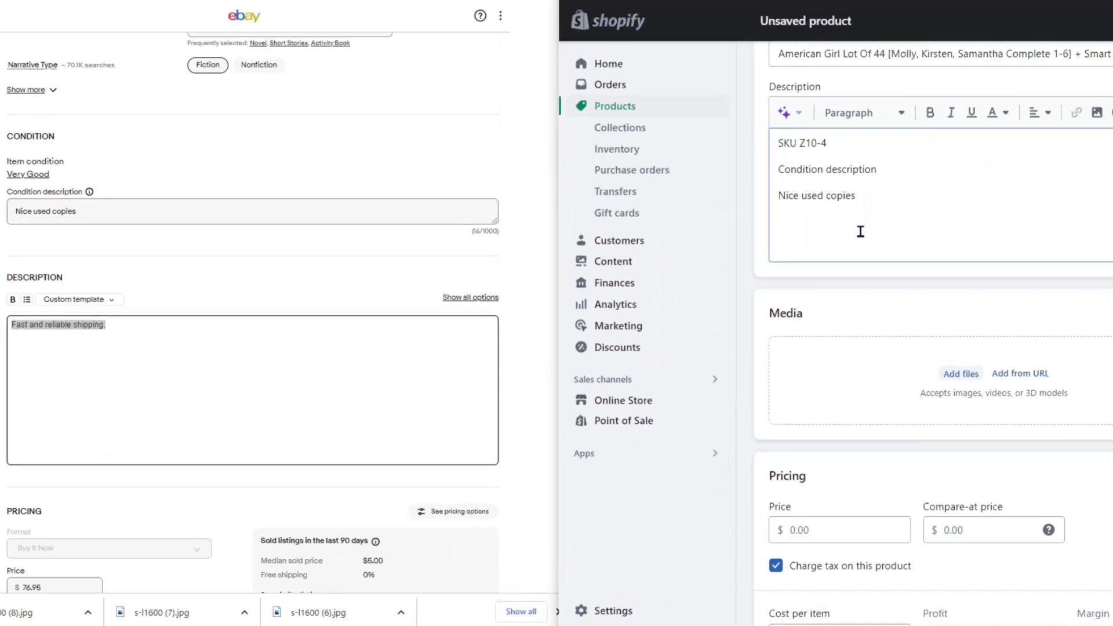
pyautogui.click(742, 248)
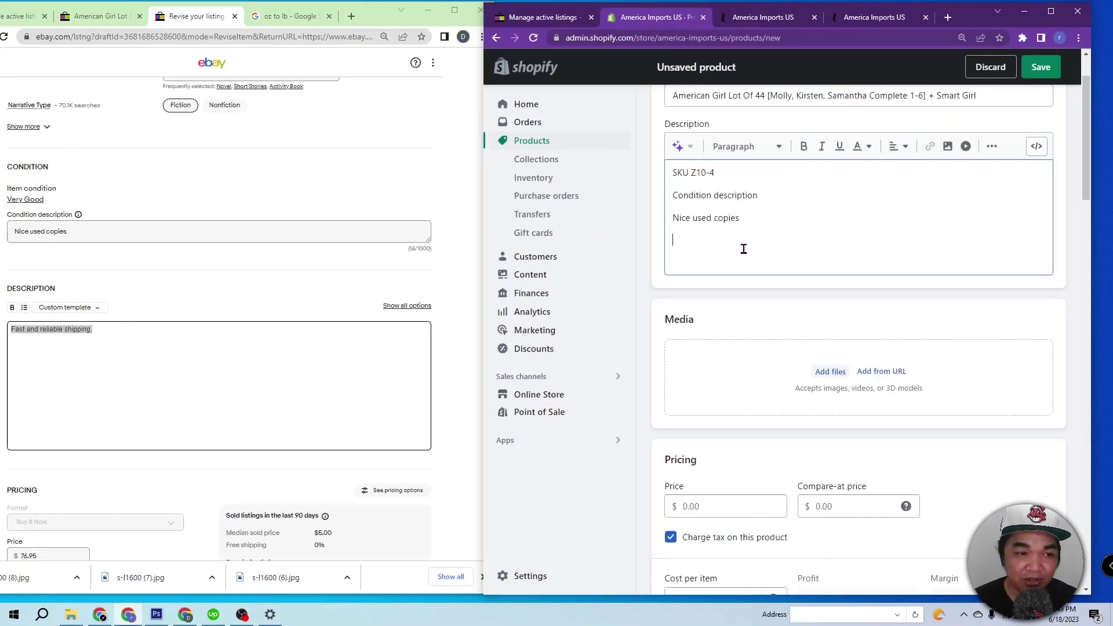
pyautogui.write('Description :')
pyautogui.hotkey('ctrl', 'v')
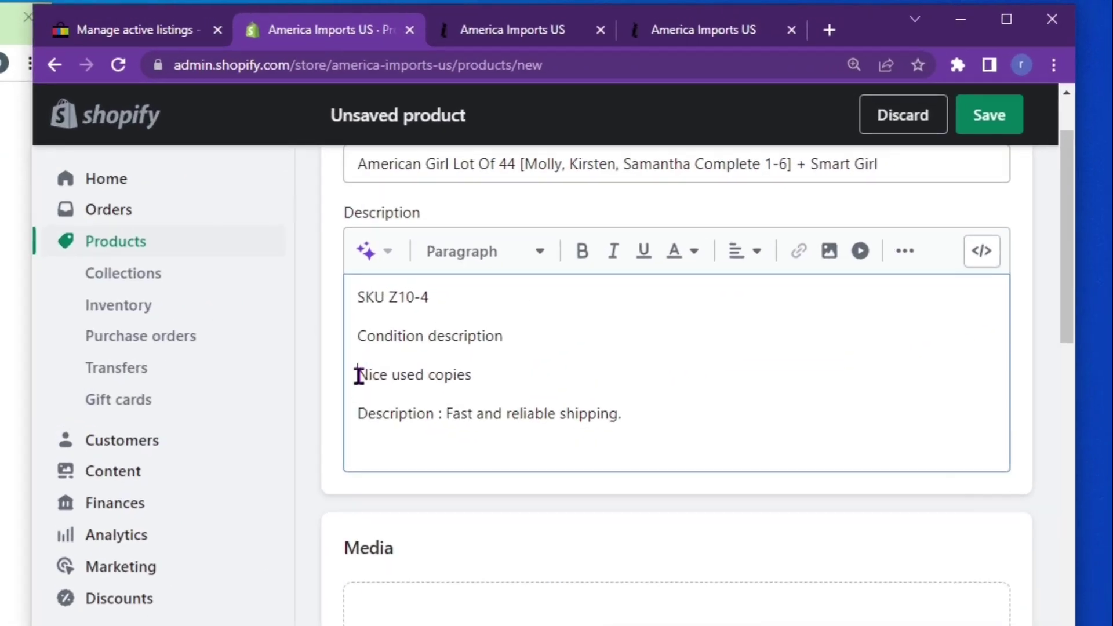
pyautogui.click(359, 375)
pyautogui.press('BackSpace')
pyautogui.write(': Nice used copies')
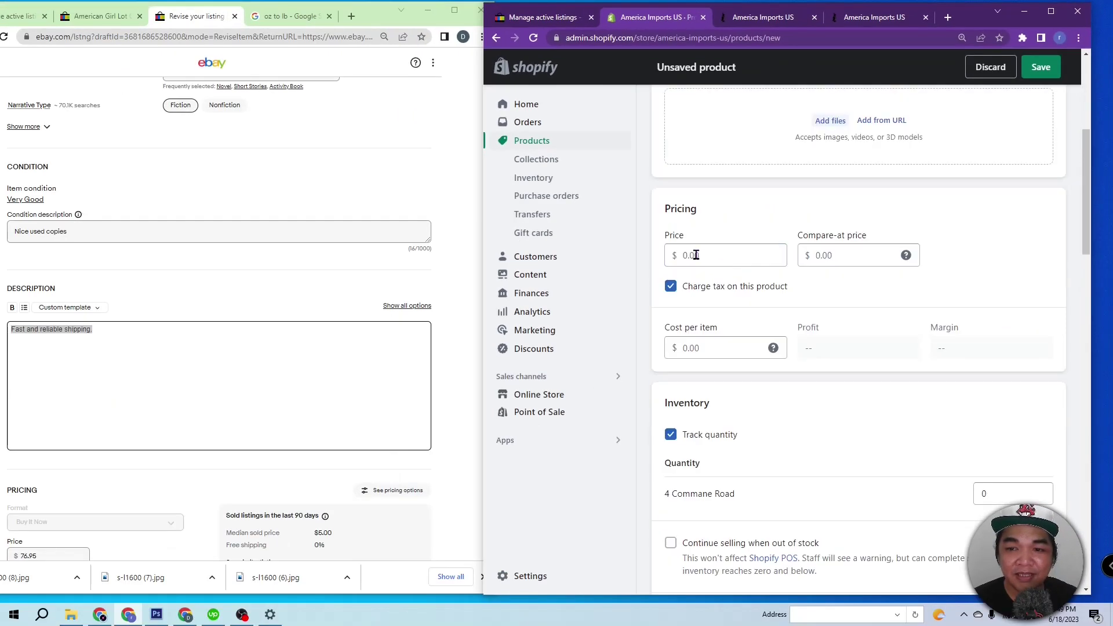
# Step: Save the eBay listing's enlarged photos one after another as JPEG images in the Desktop folder "products"
pyautogui.scroll(3, 862, 236)
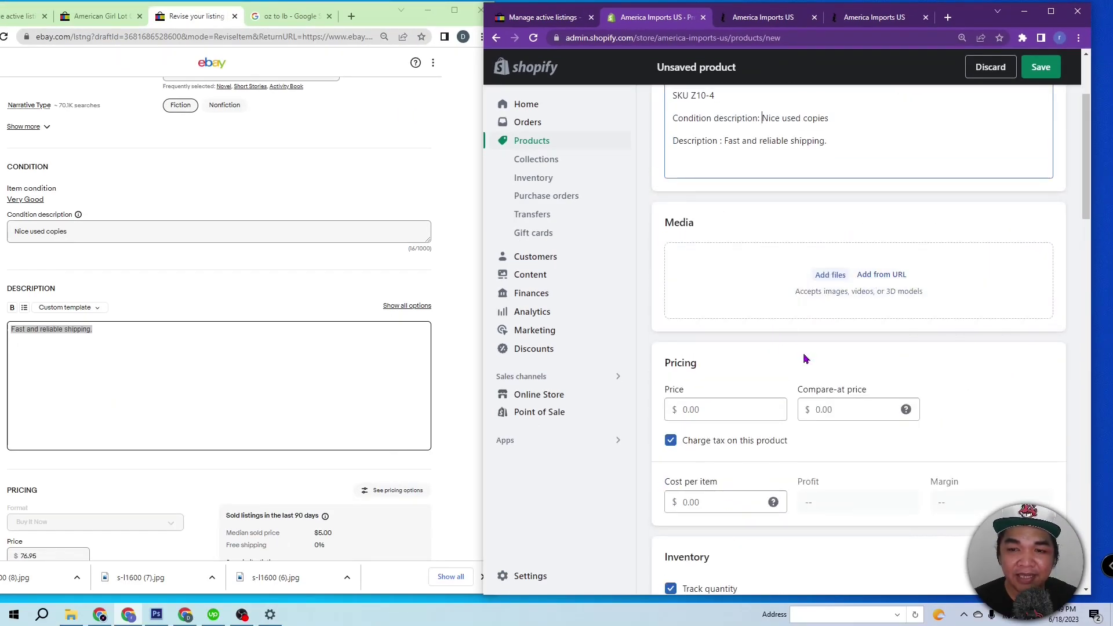
pyautogui.click(102, 15)
pyautogui.click(136, 233)
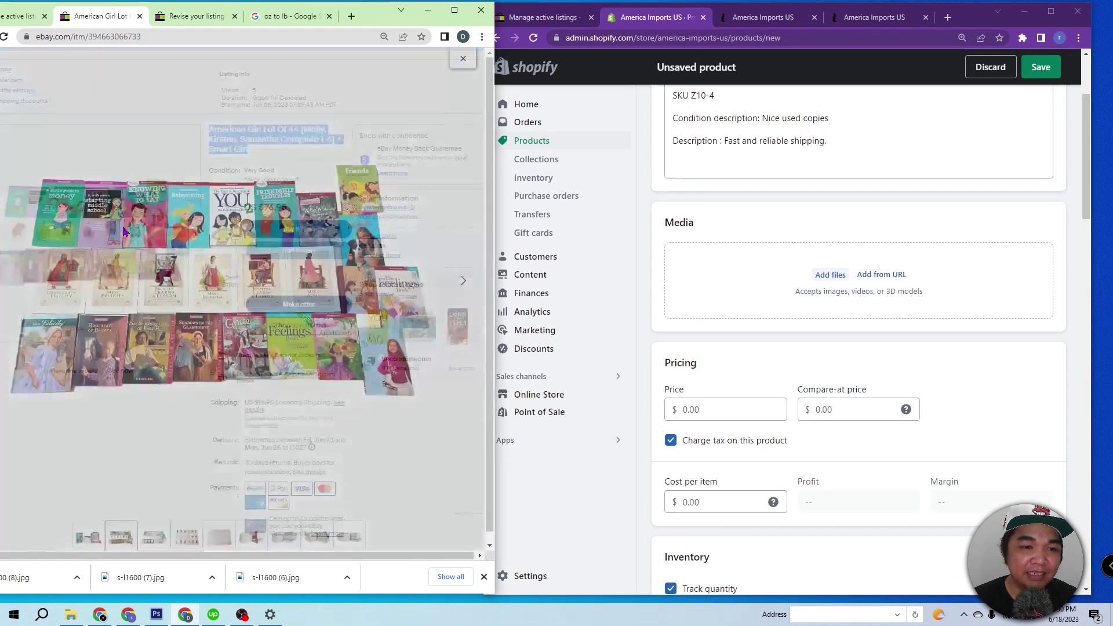
pyautogui.rightClick(223, 248)
pyautogui.click(305, 268)
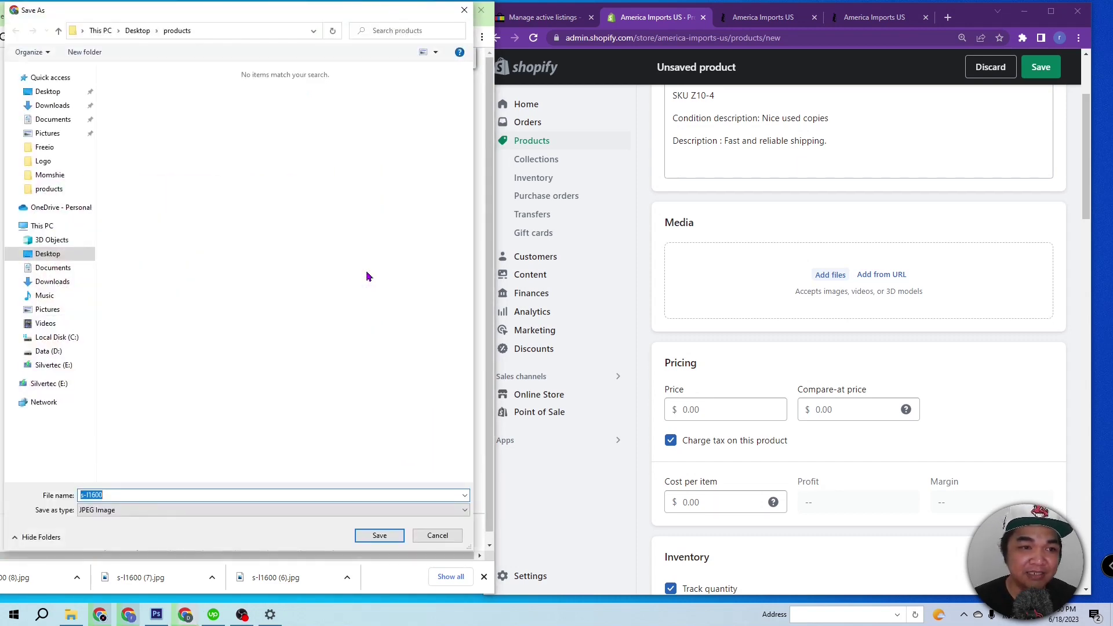
pyautogui.press('Return')
pyautogui.press('Right')
pyautogui.rightClick(307, 253)
pyautogui.click(380, 275)
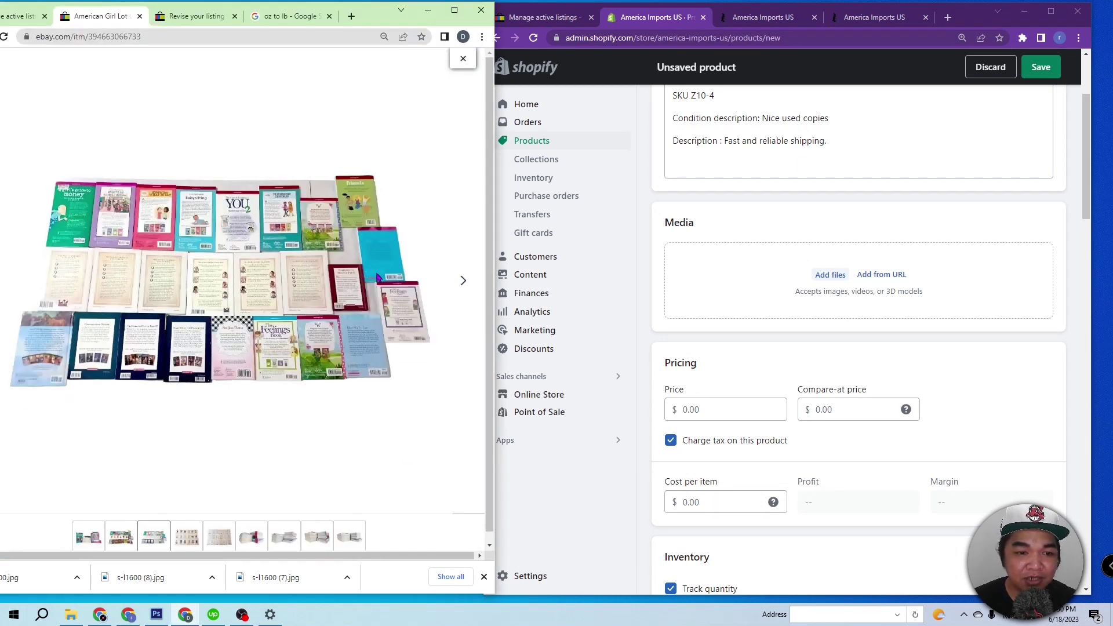
pyautogui.click(377, 535)
pyautogui.click(462, 282)
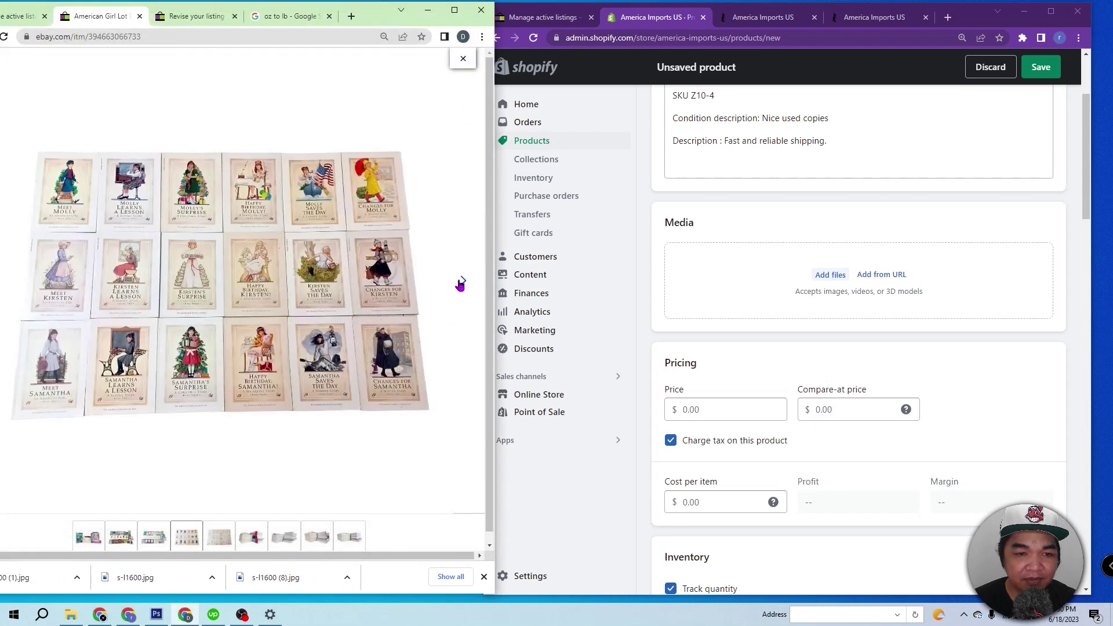
pyautogui.rightClick(307, 285)
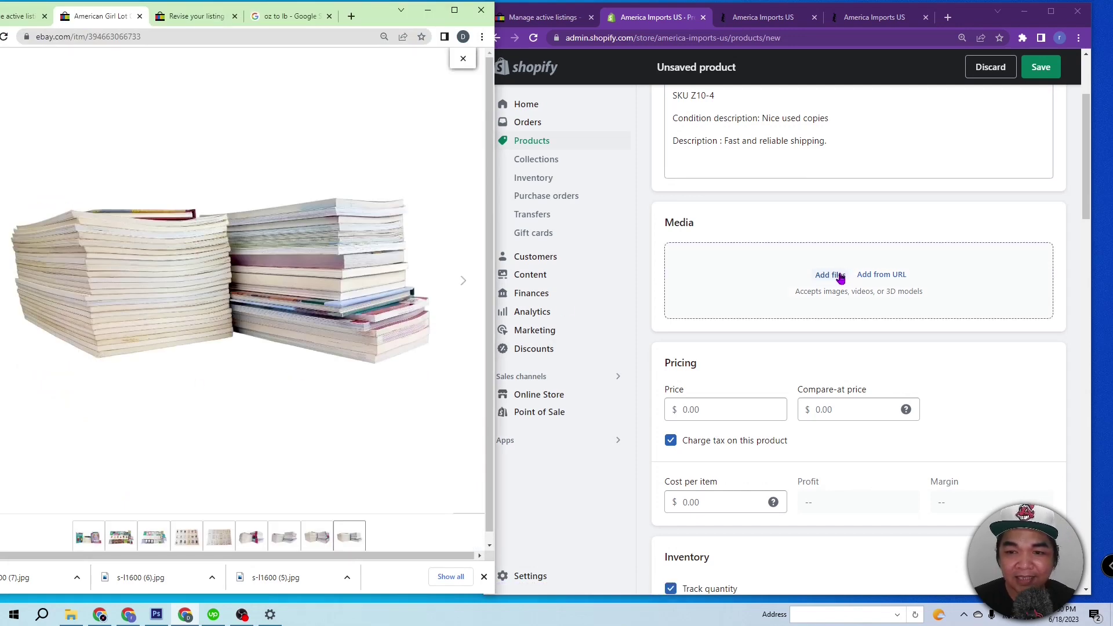
# Step: Upload all eight saved images, s-l1600 through s-l1600 (7), from the "products" folder to the product's media
pyautogui.click(838, 276)
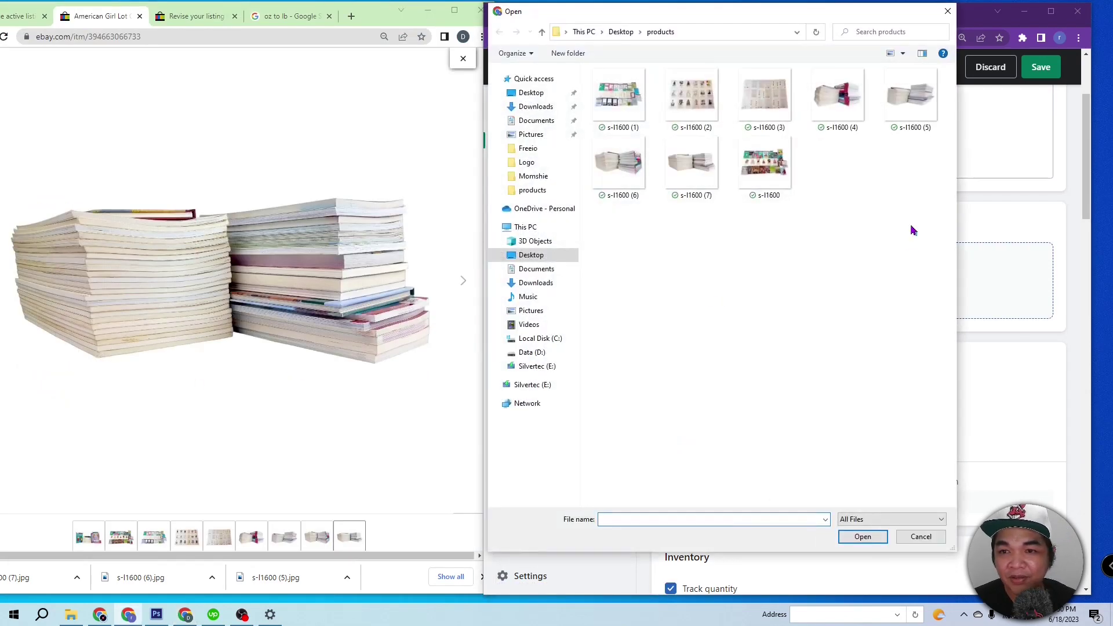
pyautogui.moveTo(913, 230); pyautogui.dragTo(641, 73)
pyautogui.click(862, 536)
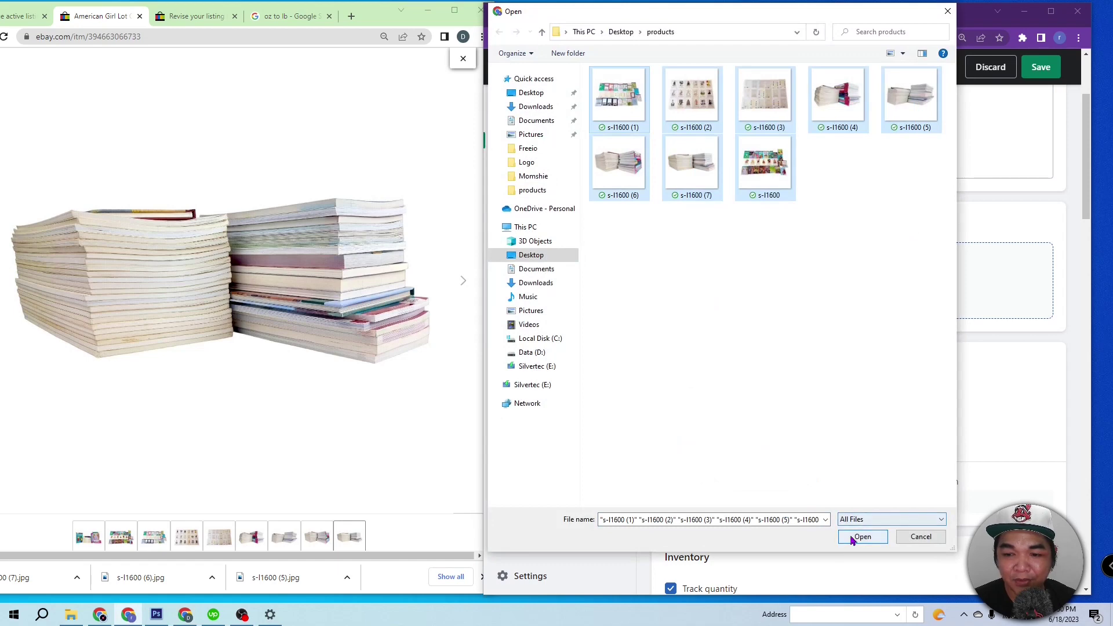
# Step: Copy the price 76.95 from the eBay draft into the product's price and leave the cost per item empty
pyautogui.scroll(-6, 671, 412)
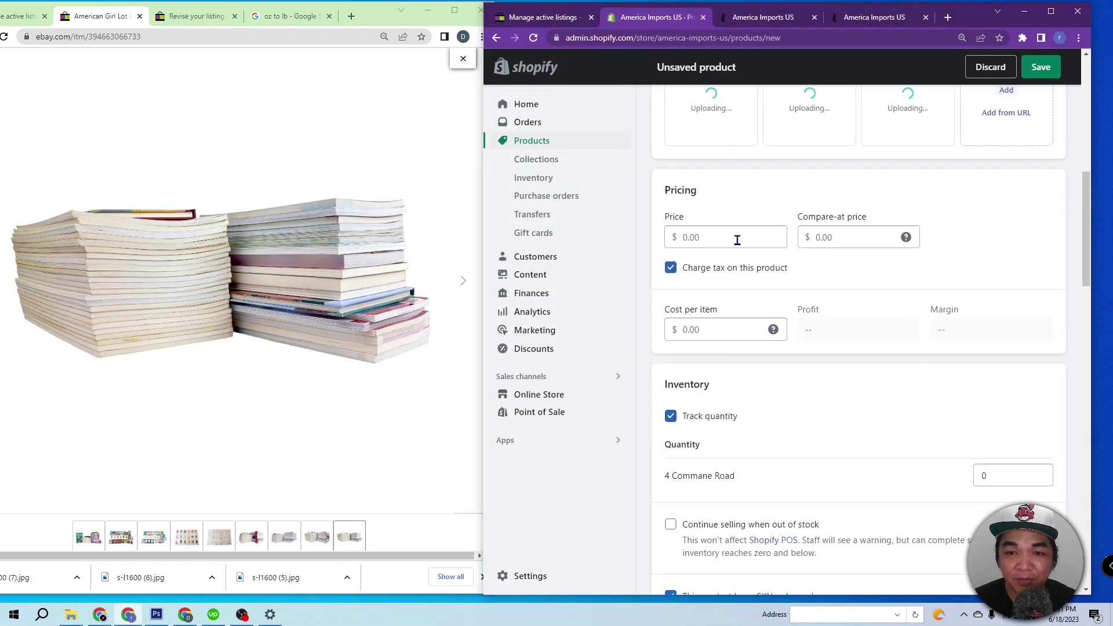
pyautogui.click(402, 313)
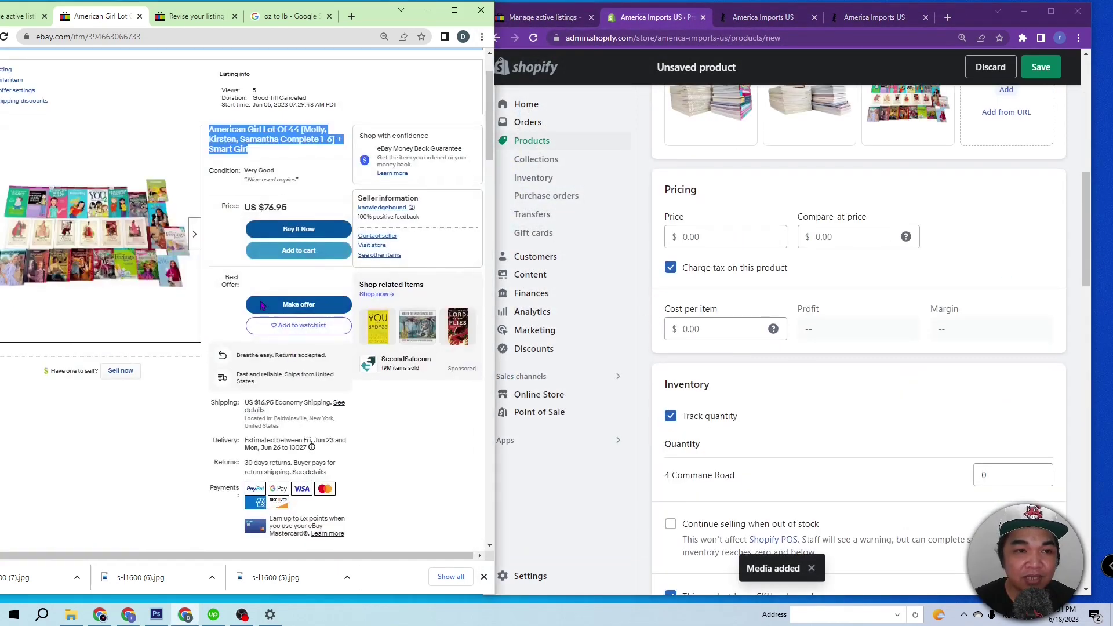
pyautogui.click(195, 16)
pyautogui.click(696, 329)
pyautogui.hotkey('ctrl', 'v')
pyautogui.click(713, 237)
pyautogui.hotkey('ctrl', 'v')
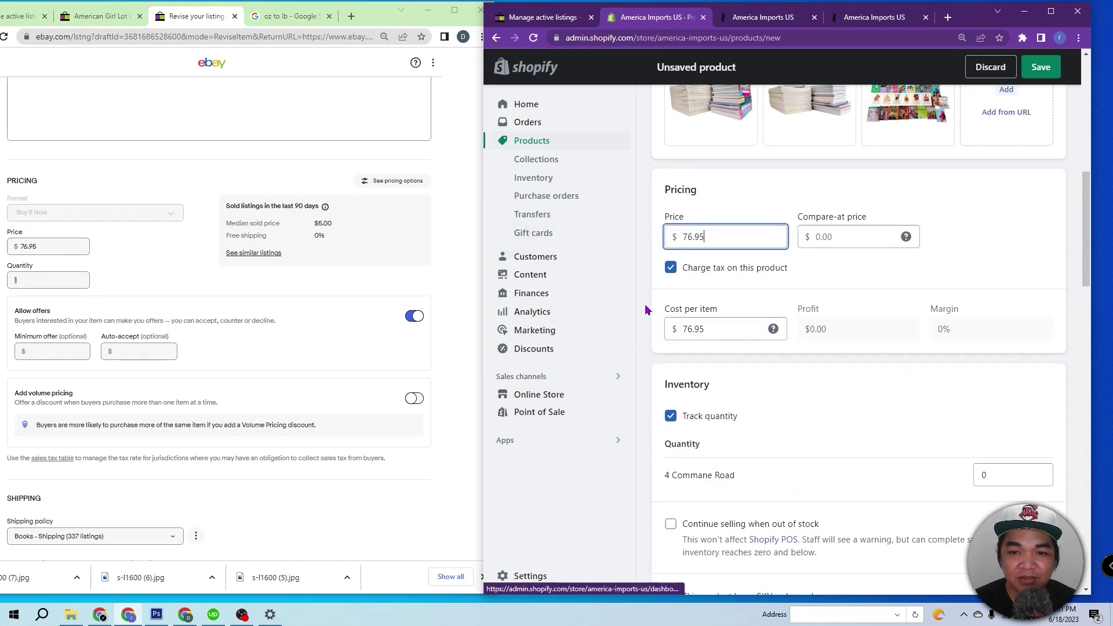
pyautogui.click(701, 329)
pyautogui.hotkey('ctrl', 'a')
pyautogui.press('BackSpace')
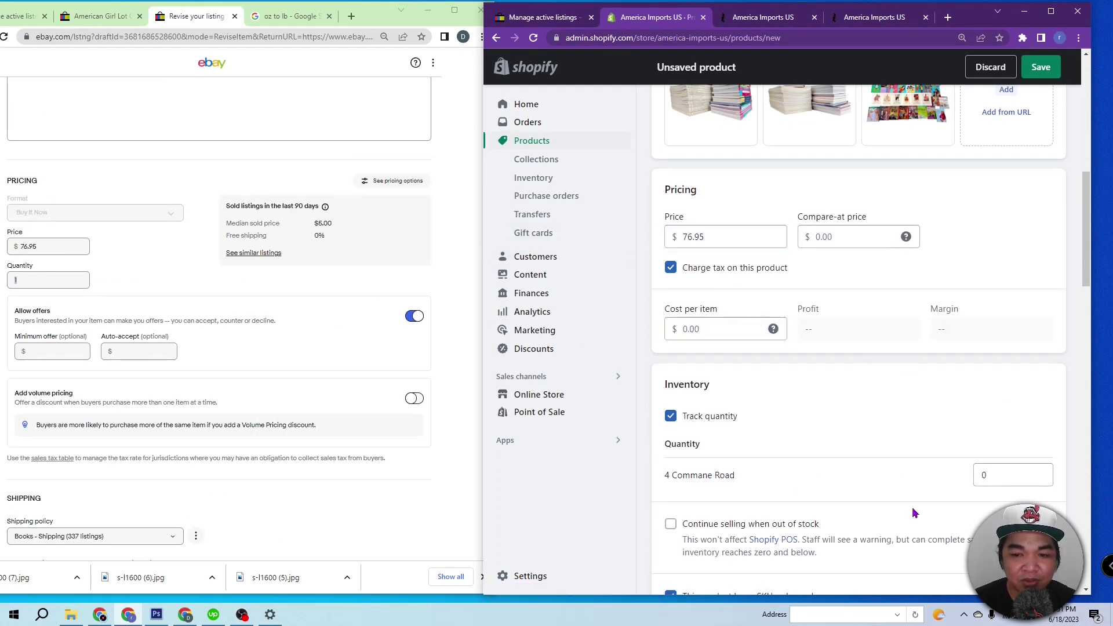
# Step: Set the inventory quantity to 1 and copy the custom label Z10-4 from the eBay draft as the product's SKU
pyautogui.click(991, 474)
pyautogui.write('1')
pyautogui.scroll(-4, 703, 385)
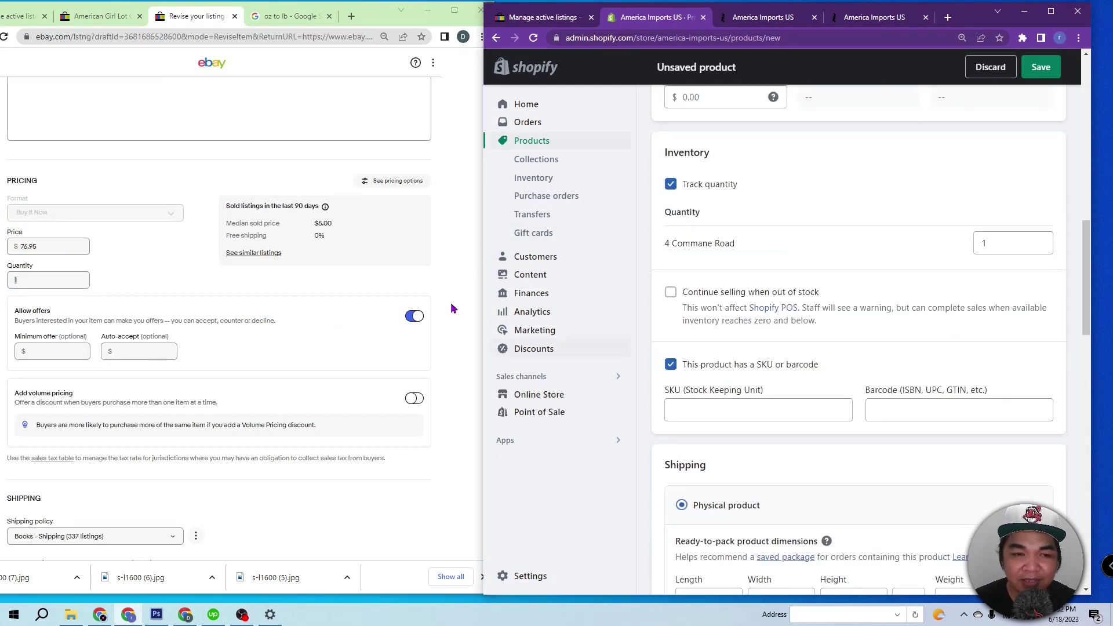
pyautogui.scroll(5, 280, 297)
pyautogui.scroll(10, 285, 304)
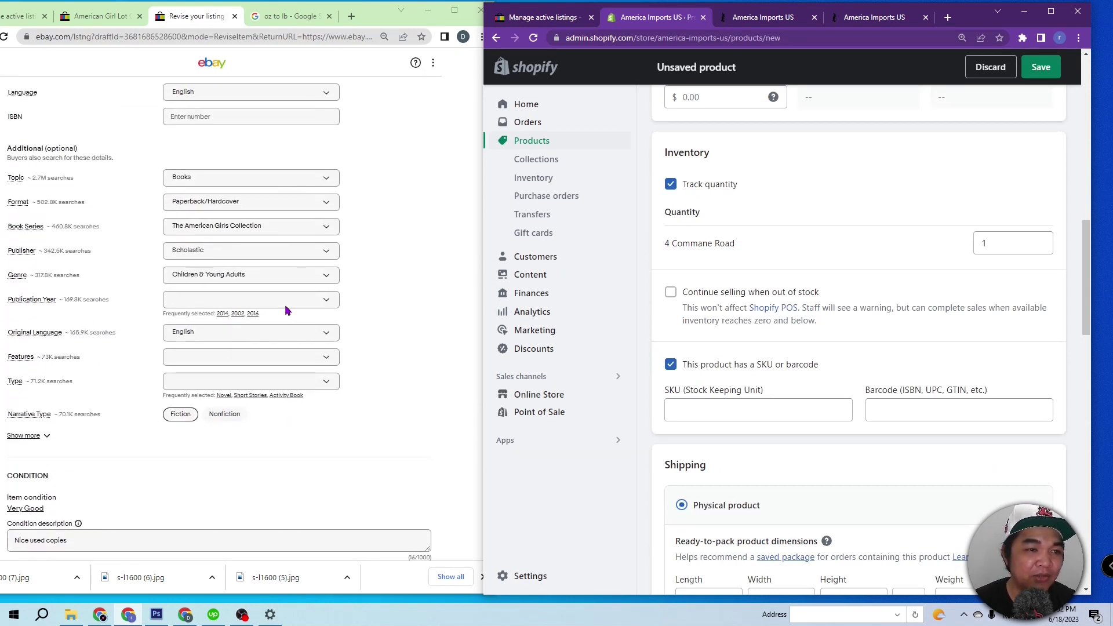
pyautogui.moveTo(41, 404); pyautogui.dragTo(22, 405)
pyautogui.hotkey('ctrl', 'c')
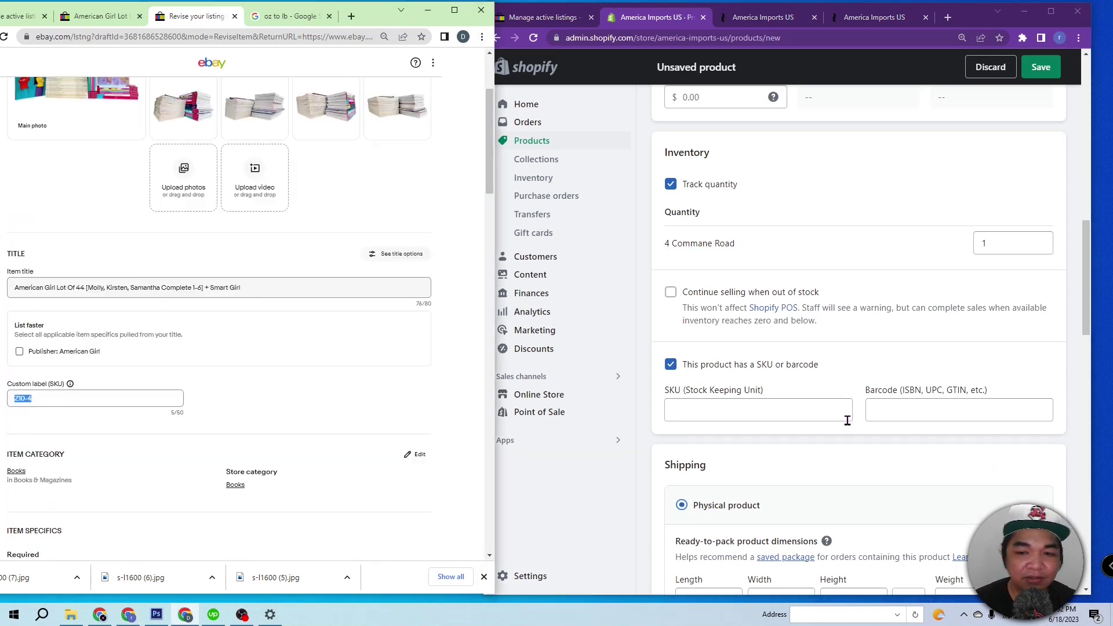
pyautogui.click(782, 412)
pyautogui.hotkey('ctrl', 'v')
# Step: Copy the package weight of 19 lb from the eBay draft's shipping section into the product's weight
pyautogui.scroll(-5, 672, 423)
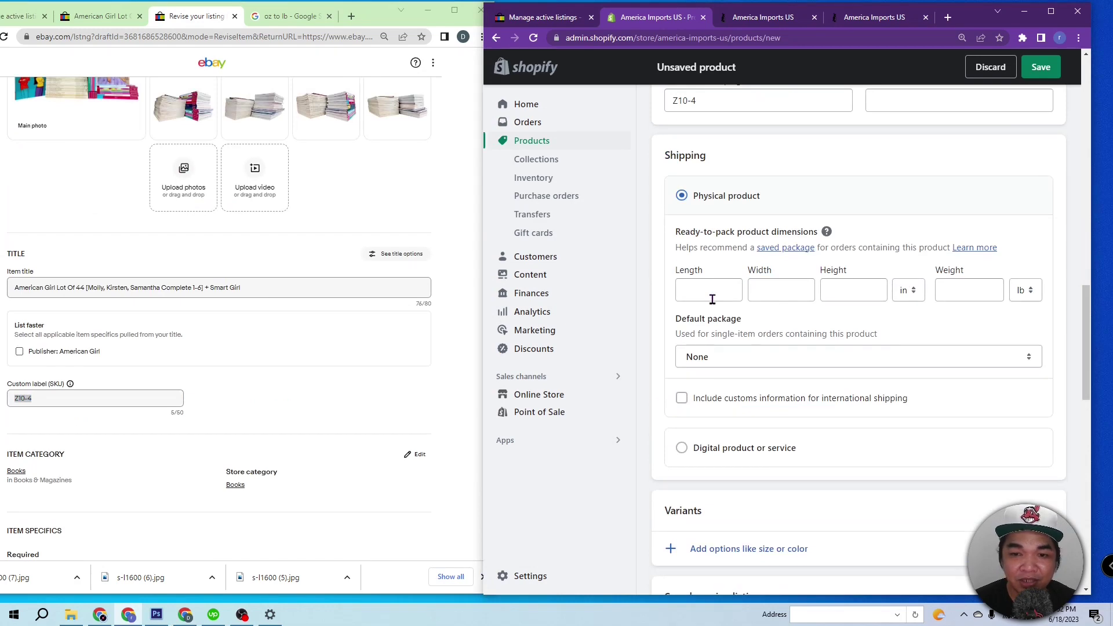
pyautogui.scroll(-6, 361, 388)
pyautogui.scroll(-7, 362, 389)
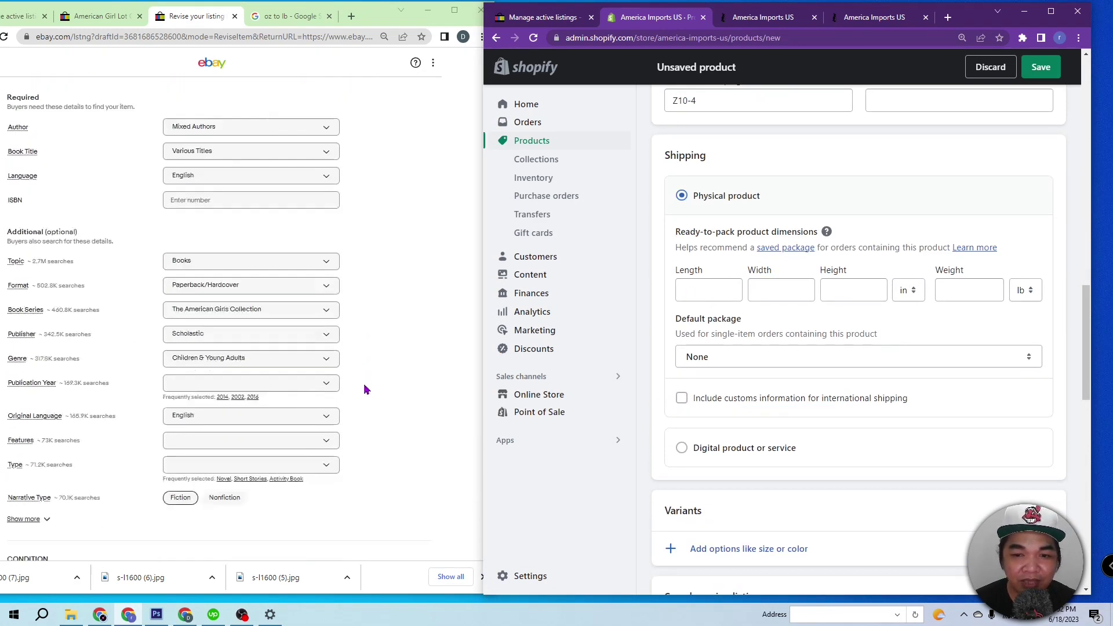
pyautogui.scroll(-10, 369, 388)
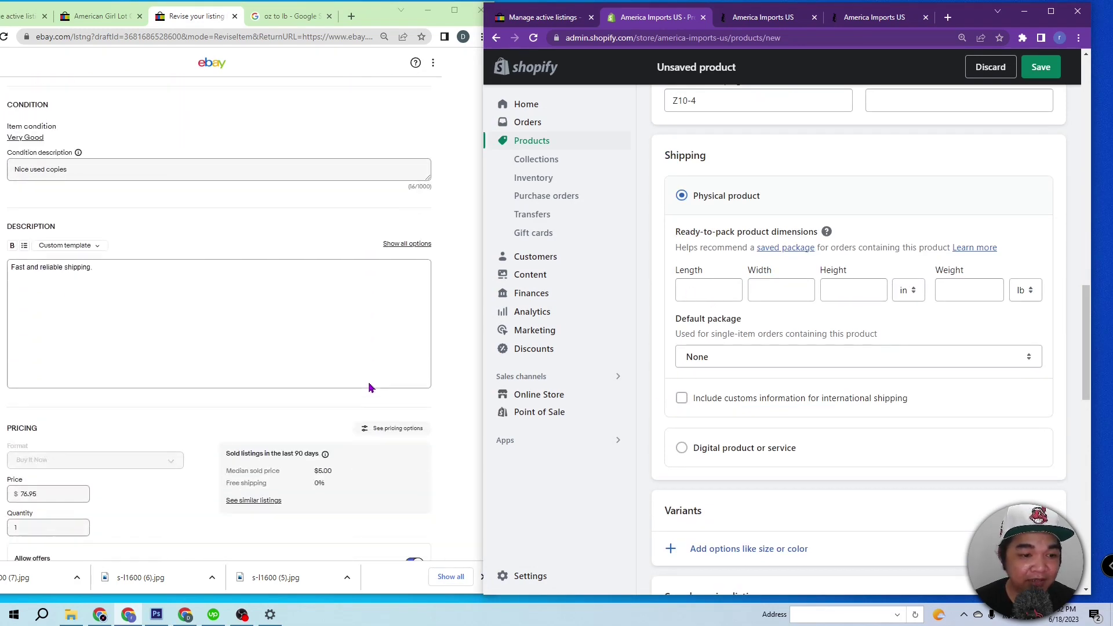
pyautogui.doubleClick(28, 346)
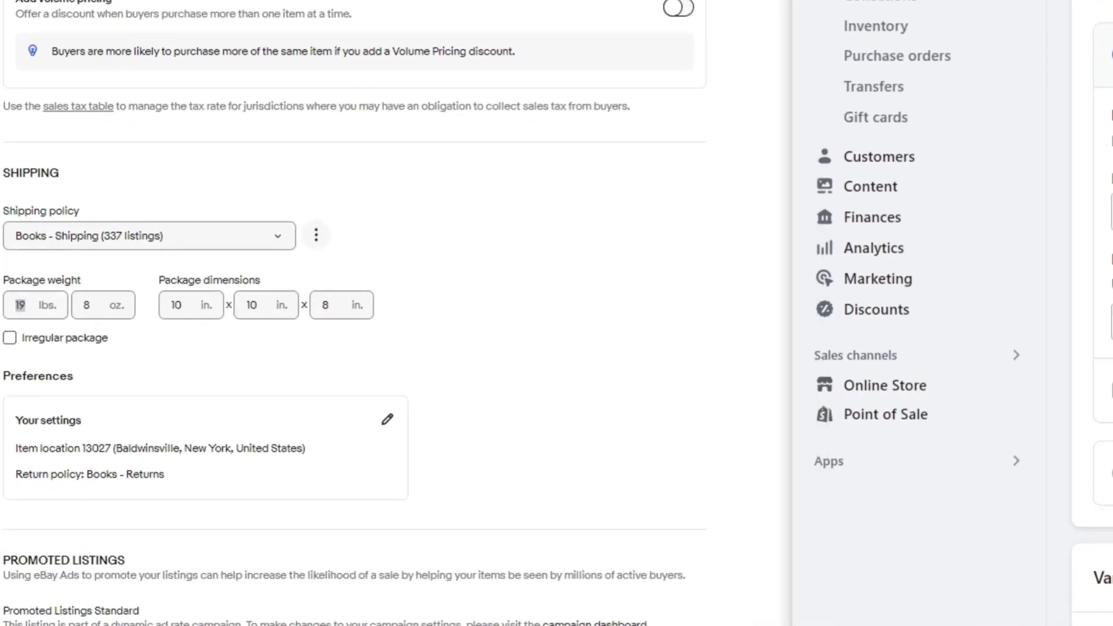
# Step: Copy the eBay package dimensions into the product's shipping details: length 10, width 10 and height 8 in
pyautogui.doubleClick(187, 304)
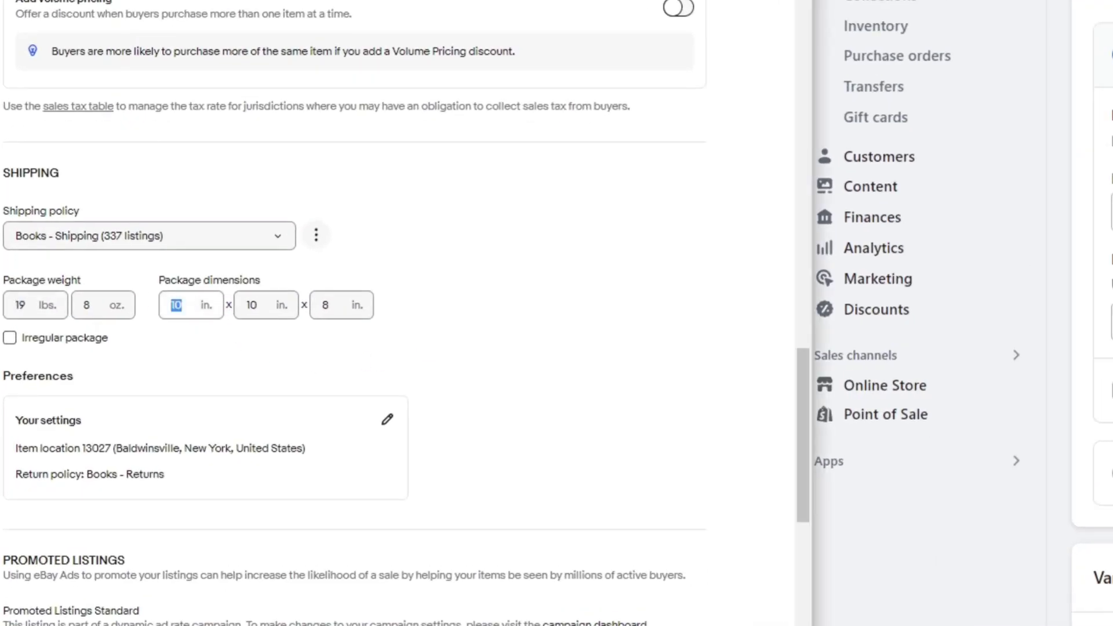
pyautogui.doubleClick(265, 300)
pyautogui.hotkey('ctrl', 'c')
pyautogui.click(1088, 253)
pyautogui.hotkey('ctrl', 'v')
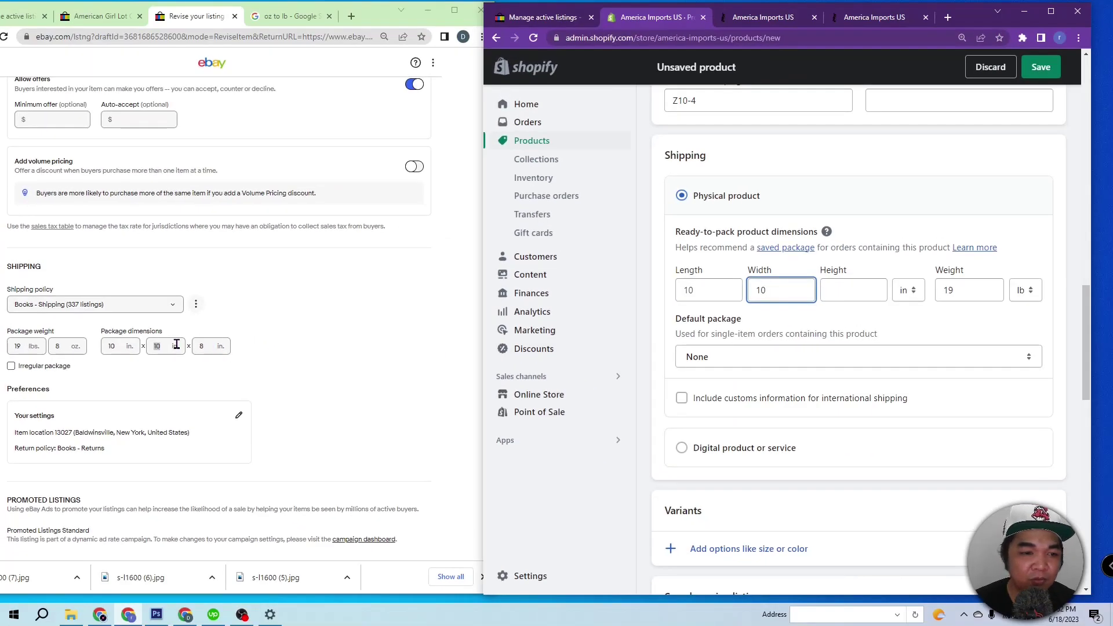
pyautogui.doubleClick(214, 347)
pyautogui.hotkey('ctrl', 'c')
pyautogui.click(859, 299)
pyautogui.hotkey('ctrl', 'v')
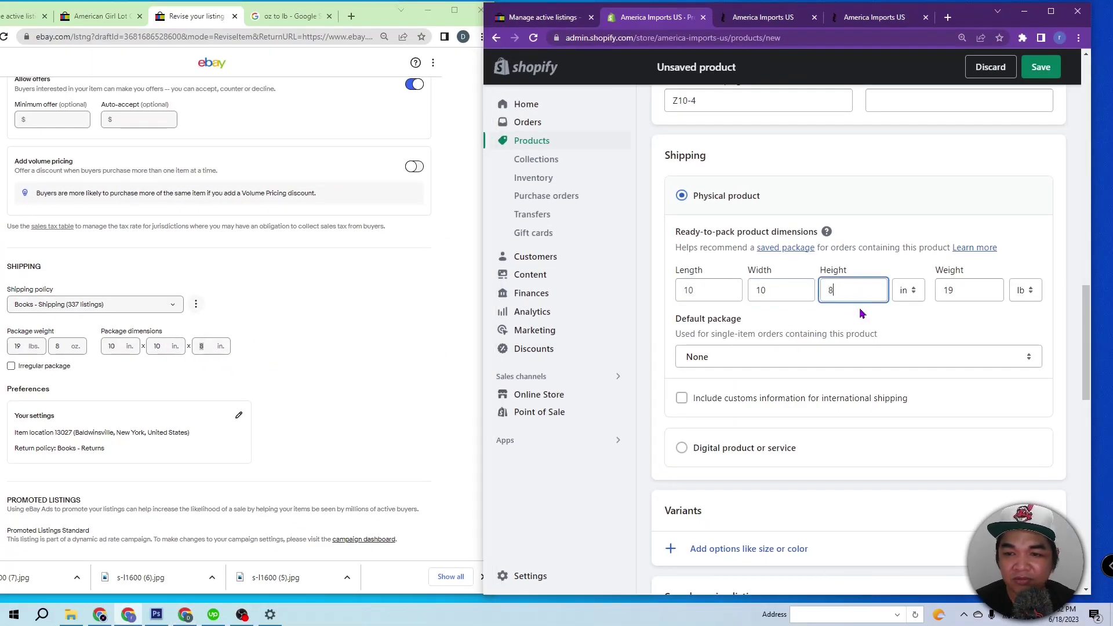
pyautogui.click(802, 319)
# Step: Set the product category to Books and the product type to Books & Magazines:Books
pyautogui.scroll(-5, 794, 322)
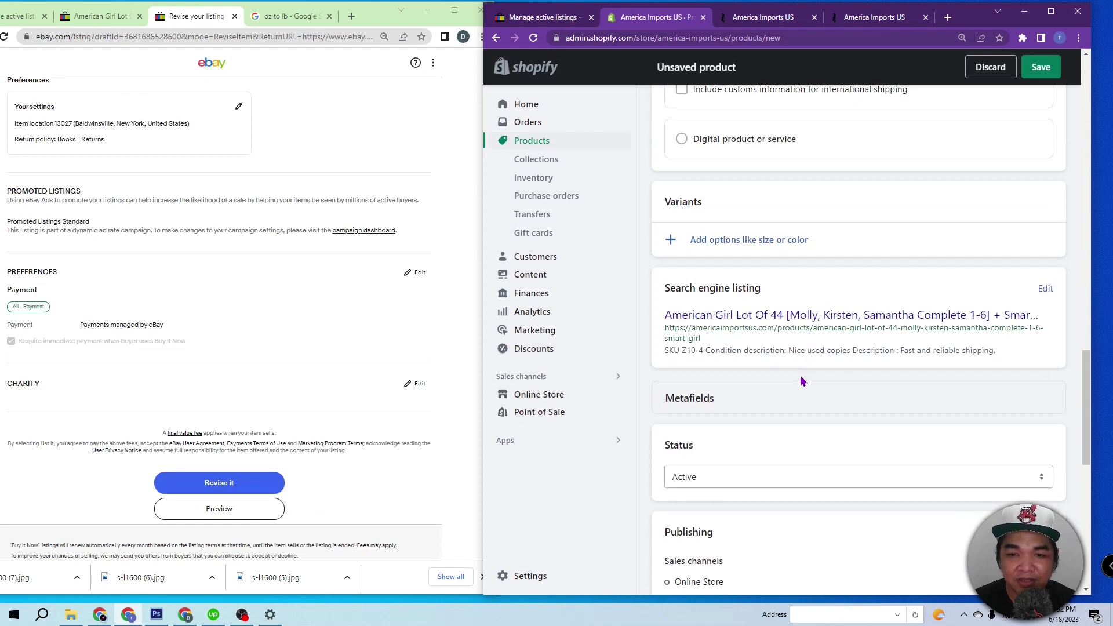
pyautogui.scroll(-4, 805, 380)
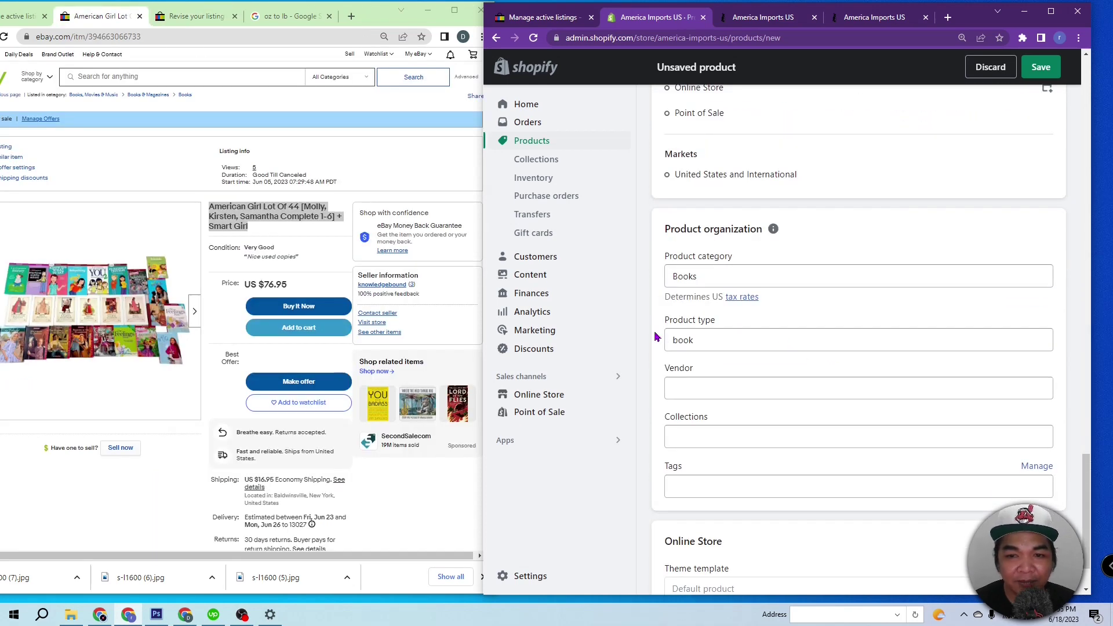
pyautogui.click(763, 268)
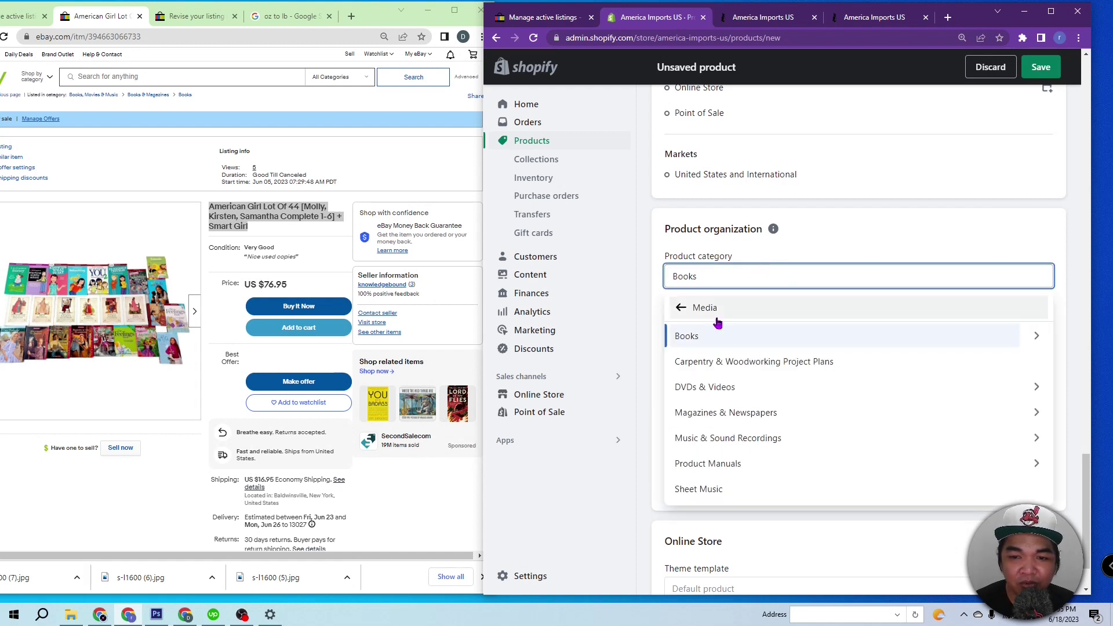
pyautogui.click(671, 332)
pyautogui.click(731, 340)
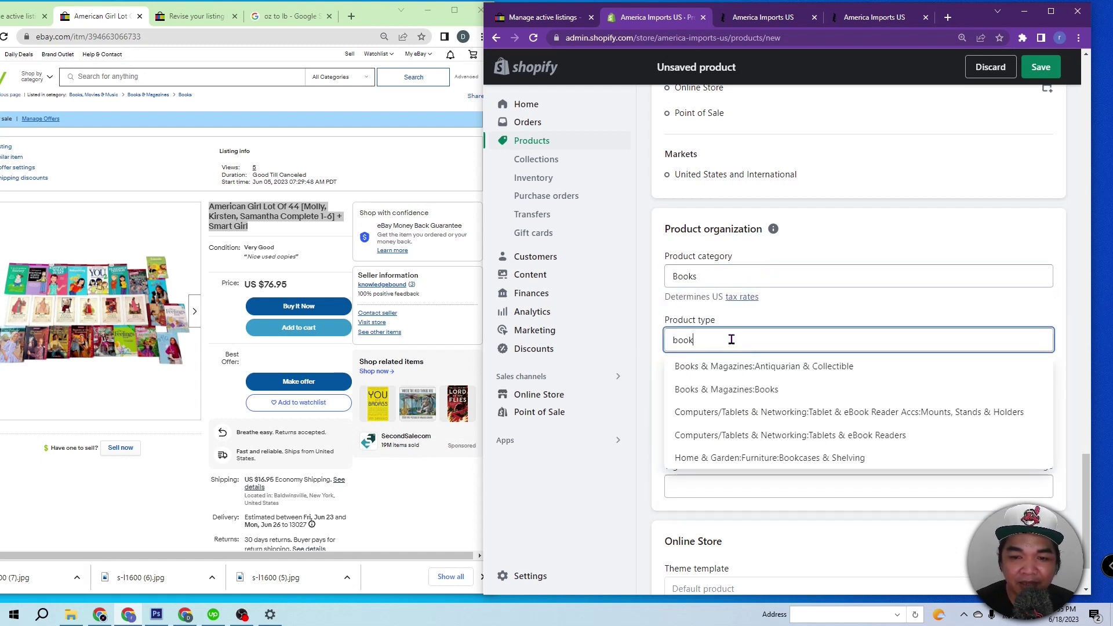
pyautogui.click(721, 394)
# Step: Check the category path under which the eBay item is listed
pyautogui.moveTo(34, 316)
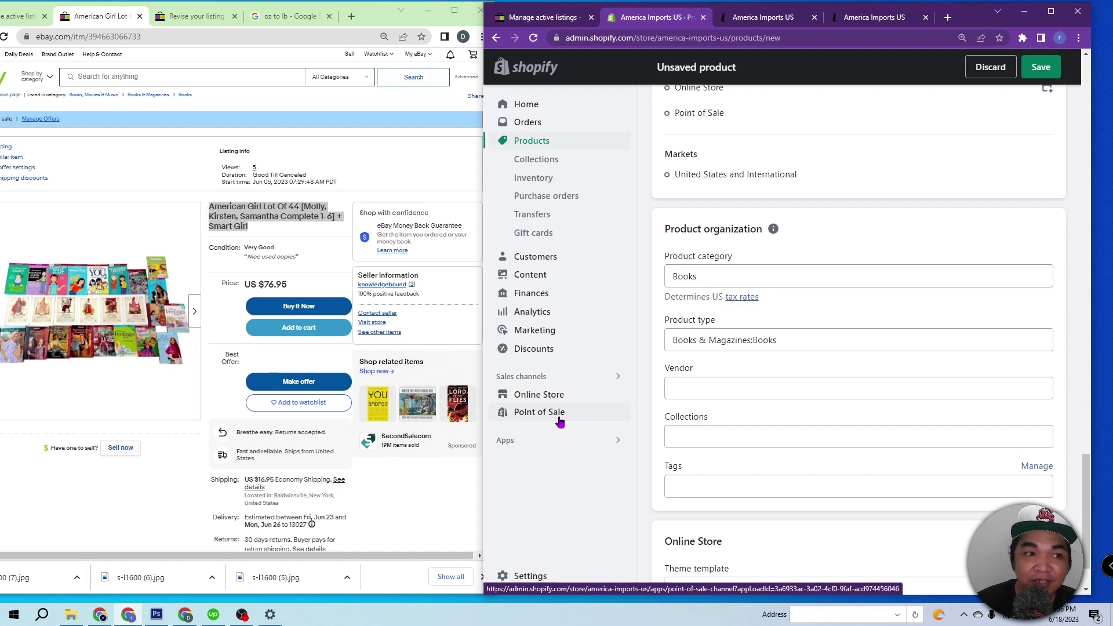
pyautogui.click(376, 10)
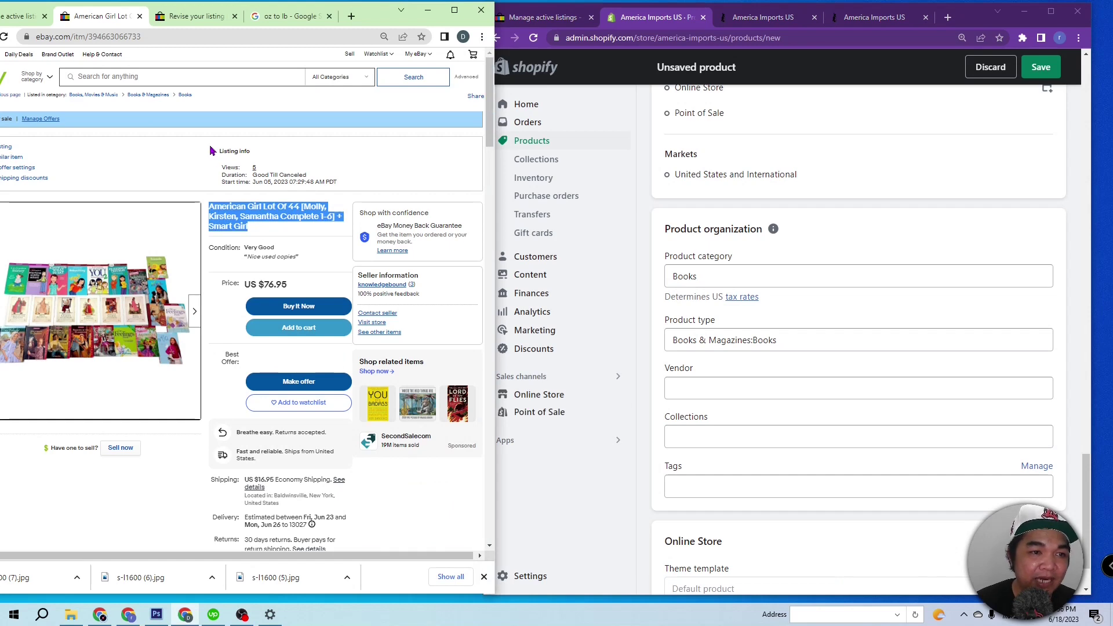
pyautogui.scroll(4, 212, 150)
pyautogui.scroll(1, 212, 150)
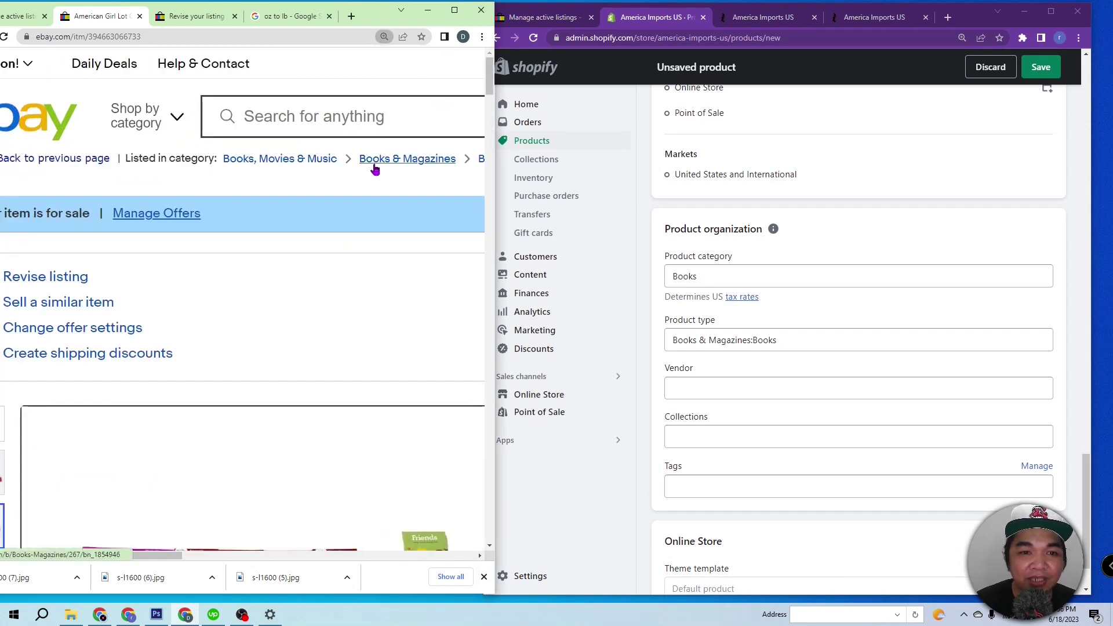
pyautogui.scroll(-1, 374, 169)
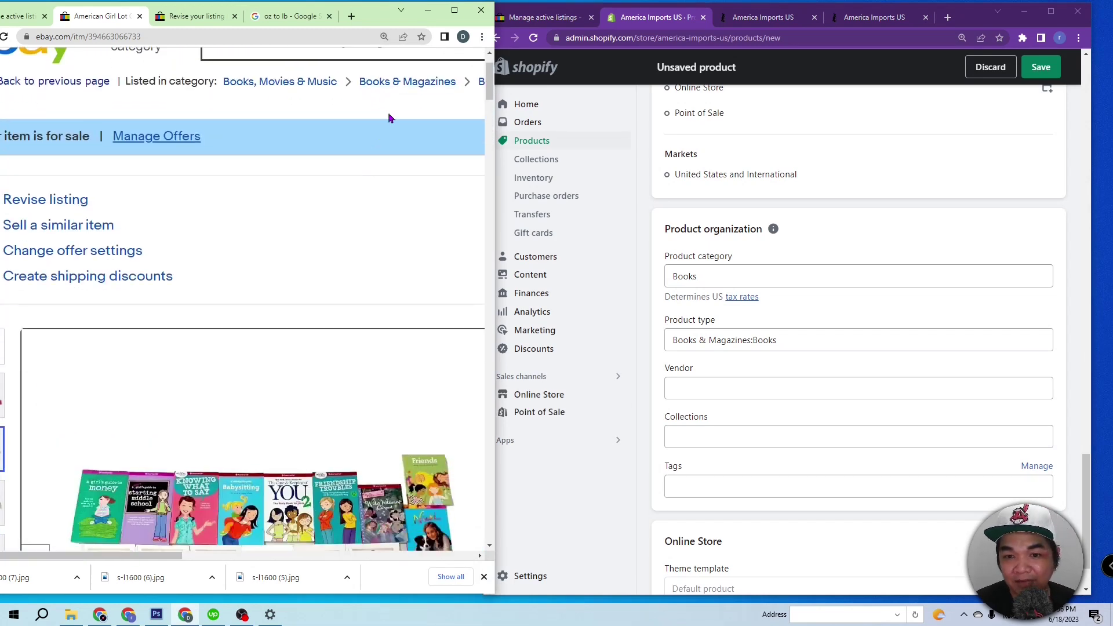
# Step: Set the vendor to America Imports US and add the product to the Books & Magazines collection, consulting the storefront's category list
pyautogui.click(735, 388)
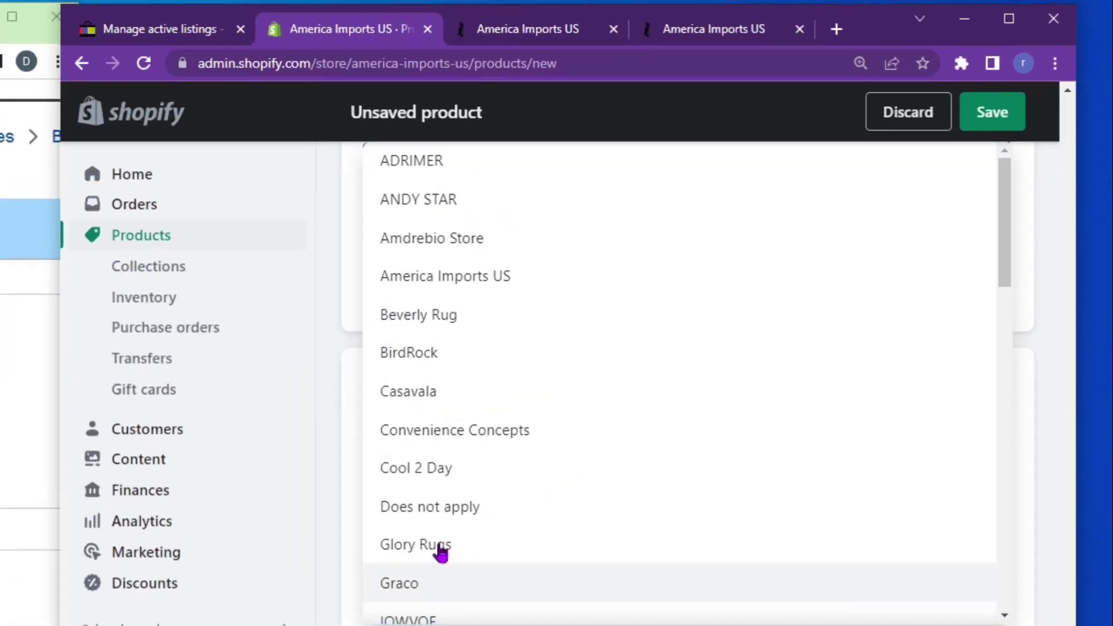
pyautogui.click(465, 288)
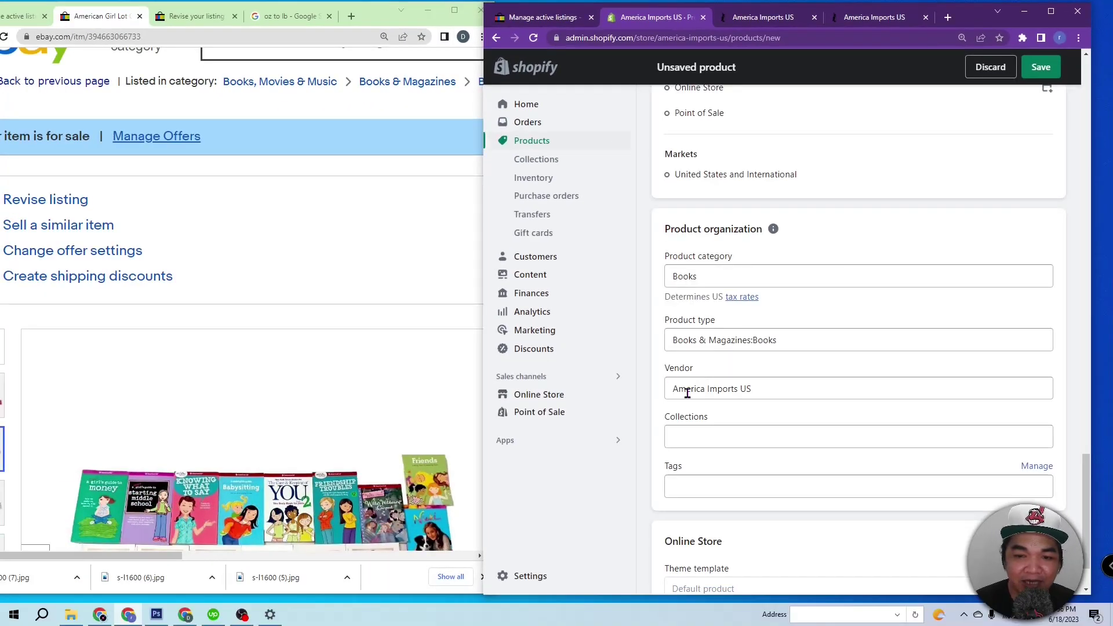
pyautogui.click(711, 439)
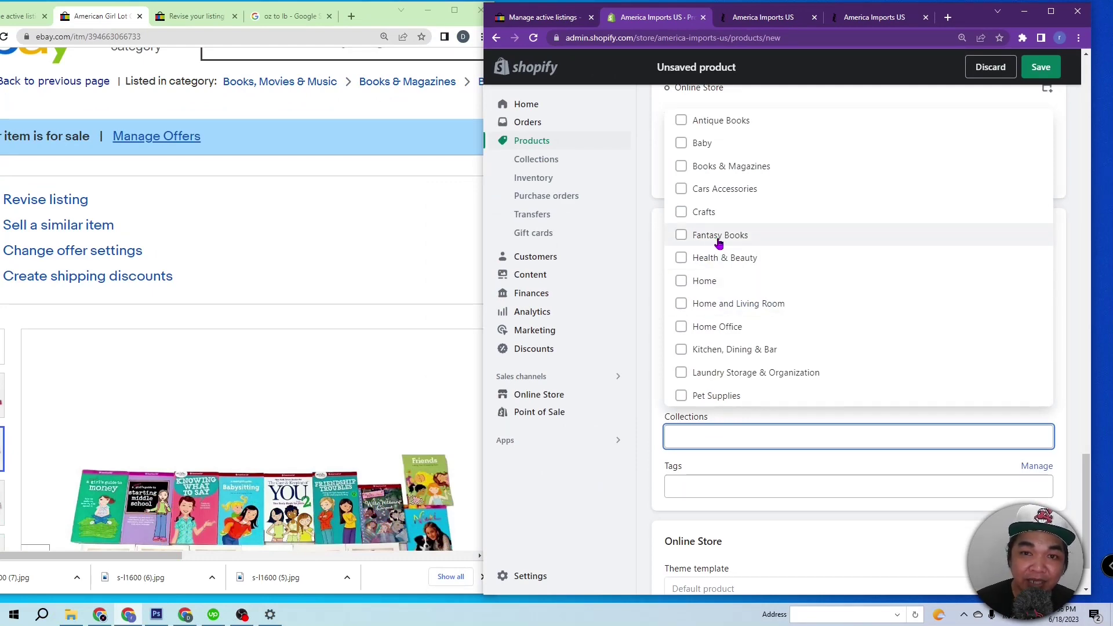
pyautogui.click(763, 17)
pyautogui.click(775, 159)
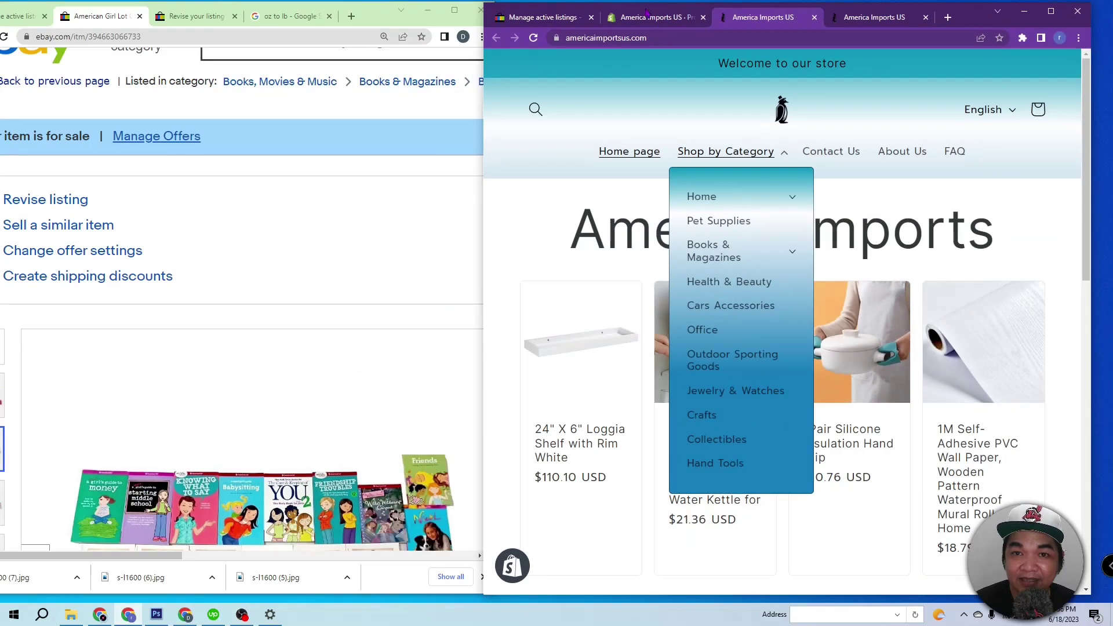
pyautogui.click(400, 26)
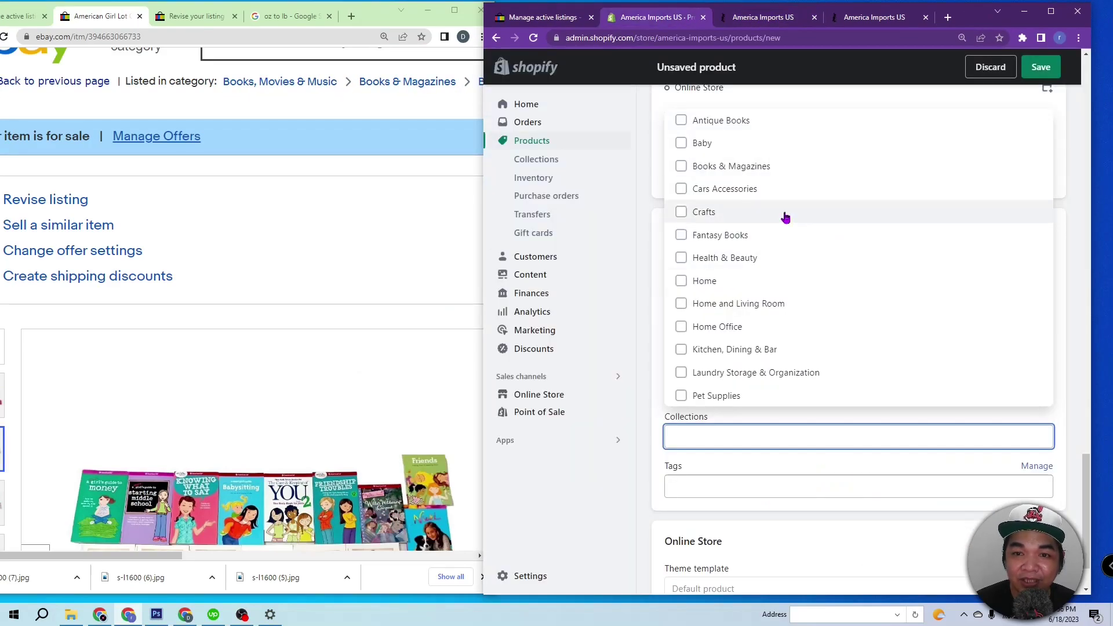
pyautogui.click(727, 19)
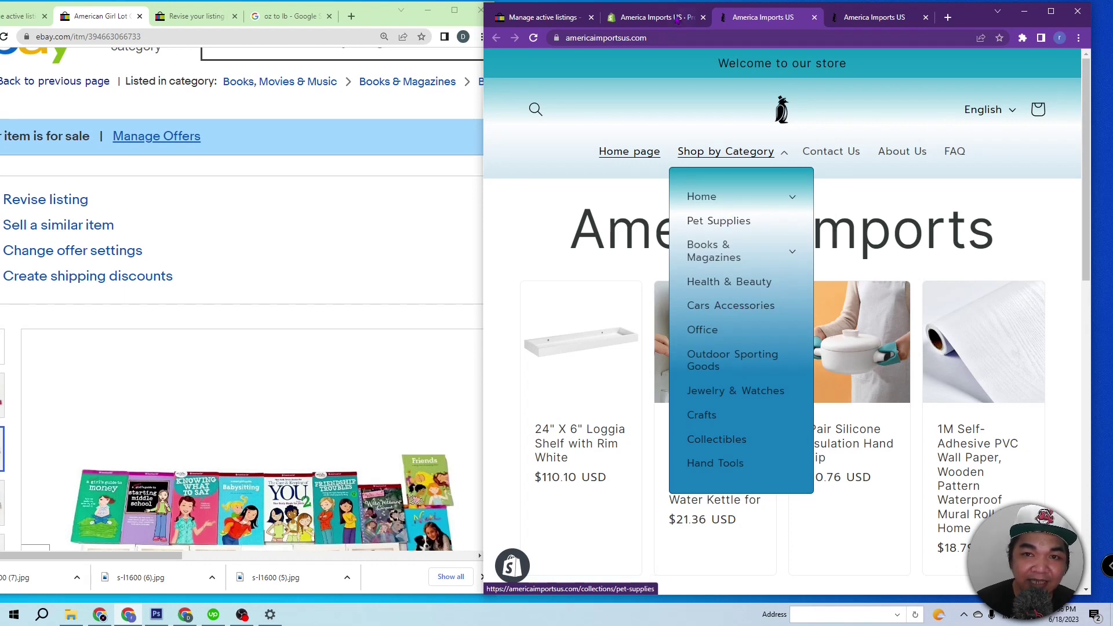
pyautogui.click(655, 17)
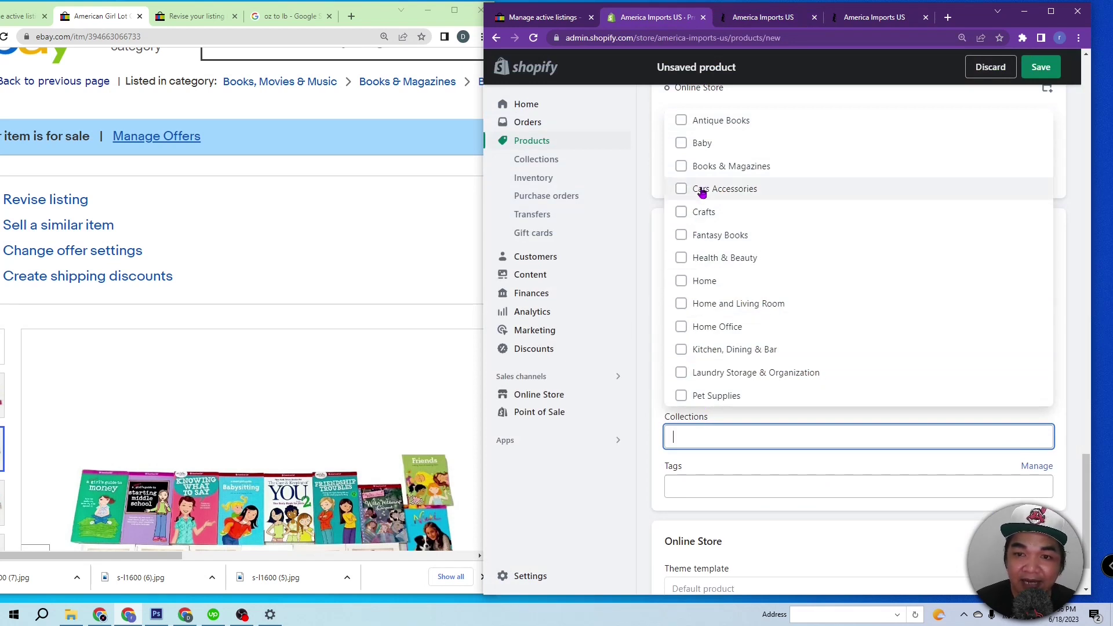
pyautogui.click(682, 167)
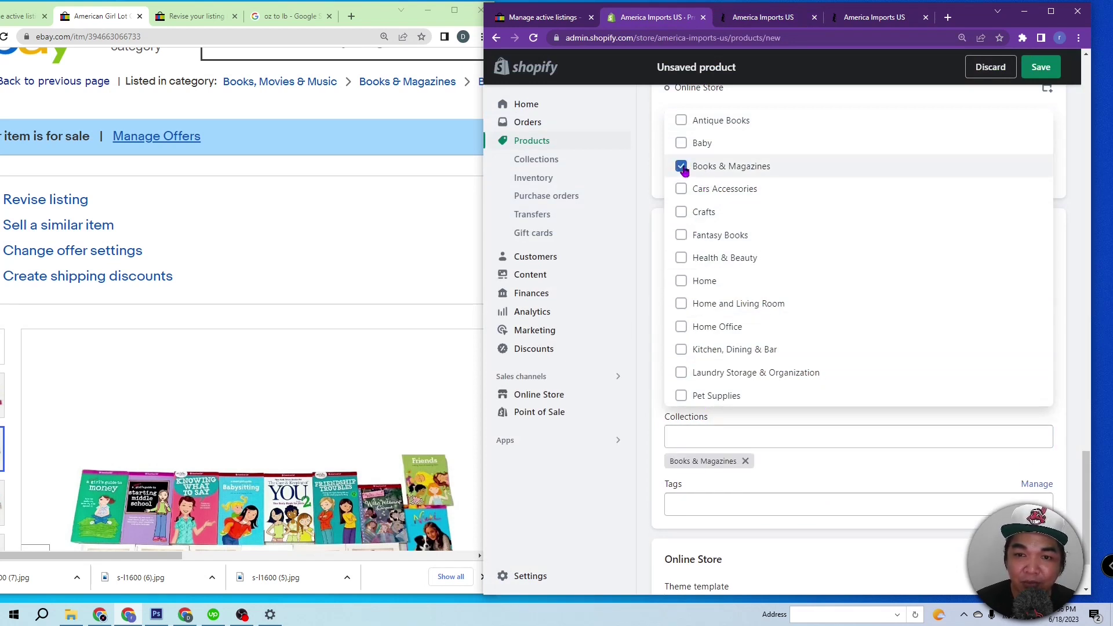
pyautogui.click(656, 433)
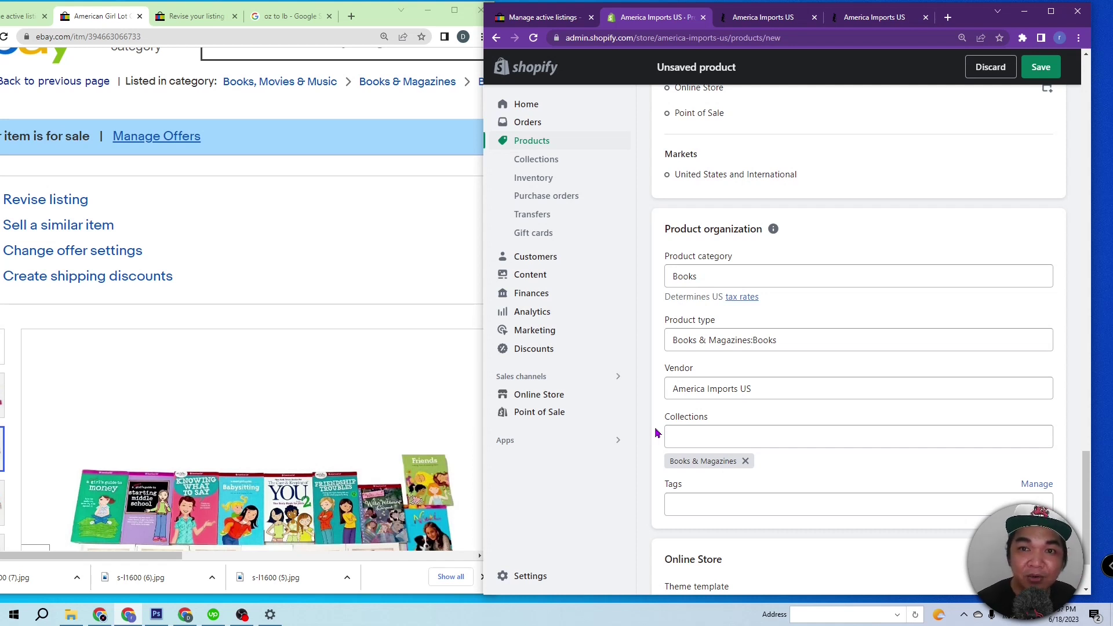
# Step: Compare the storefront's Shop by Category entries with the product's organization settings and view the store's home page
pyautogui.click(762, 17)
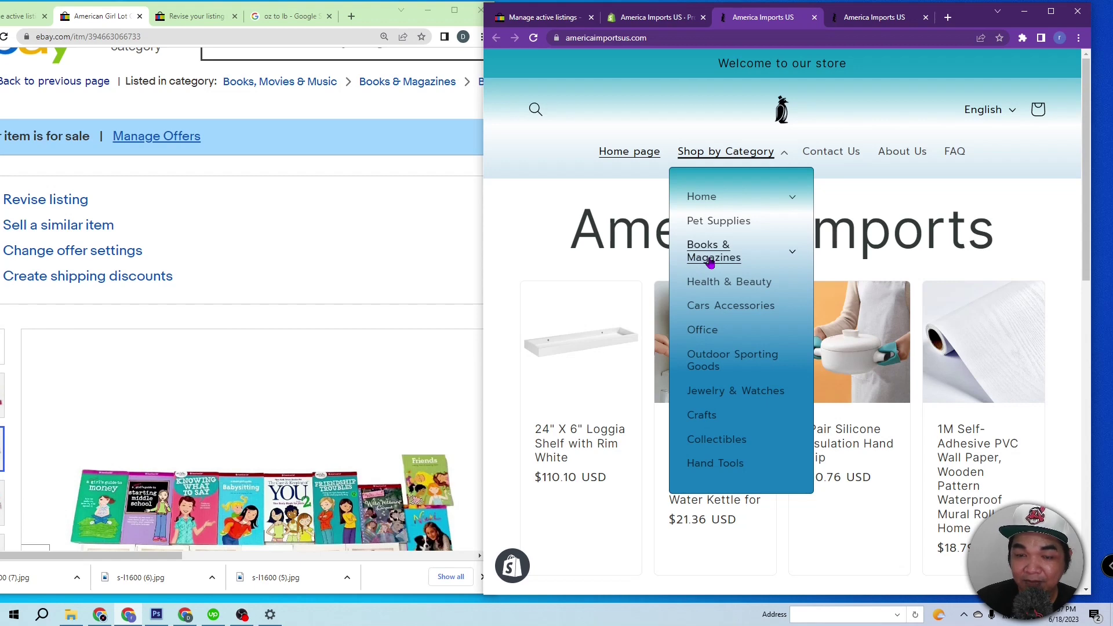
pyautogui.click(650, 19)
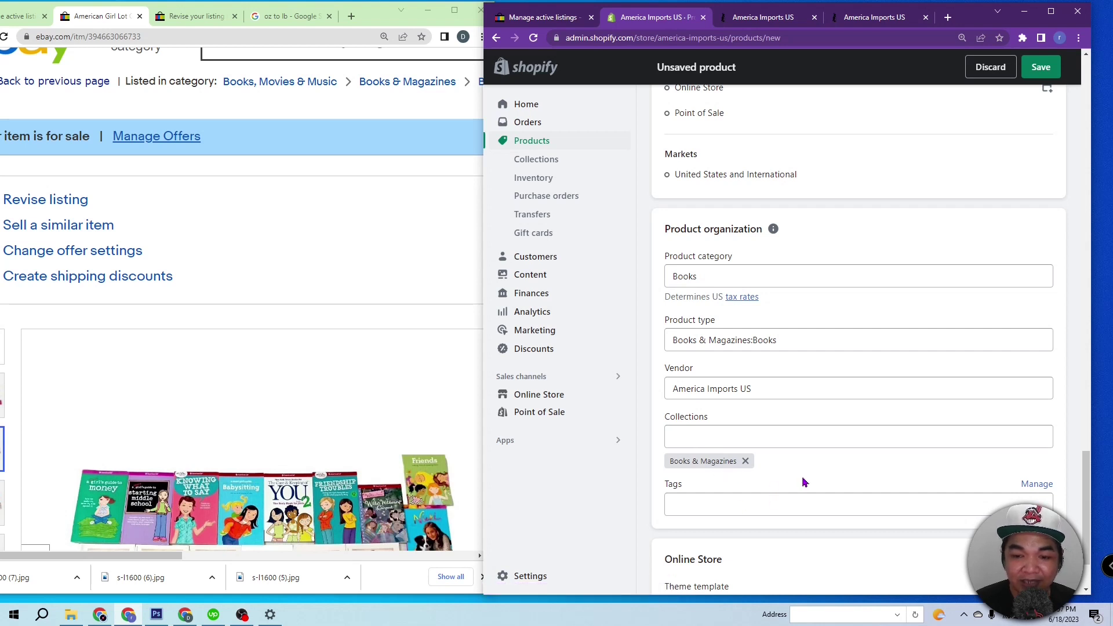
pyautogui.scroll(-2, 802, 479)
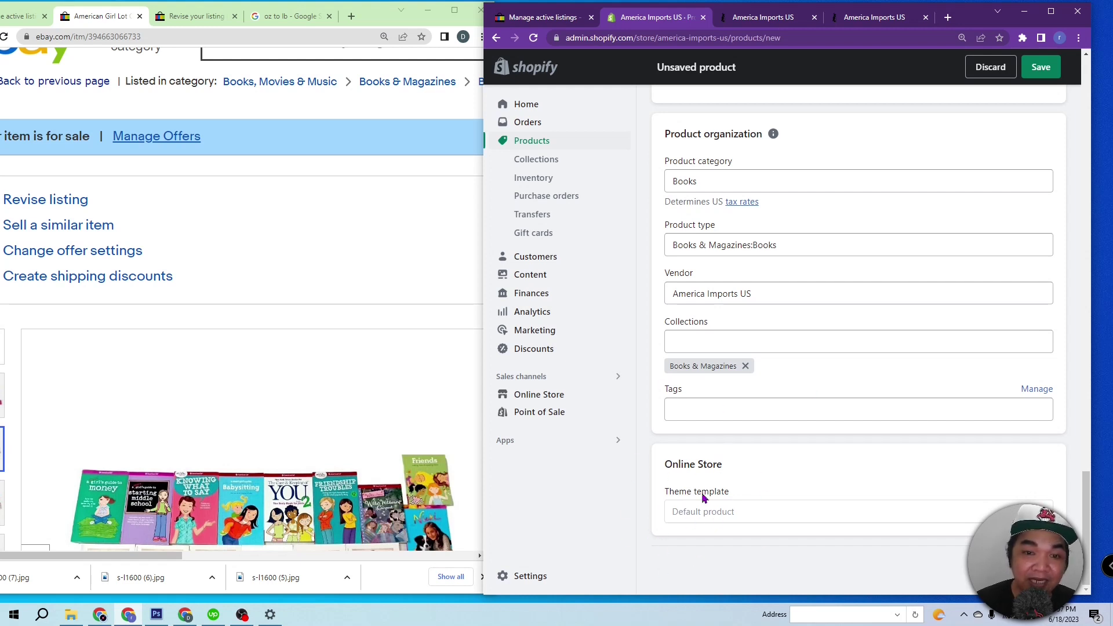
pyautogui.click(748, 23)
pyautogui.click(518, 270)
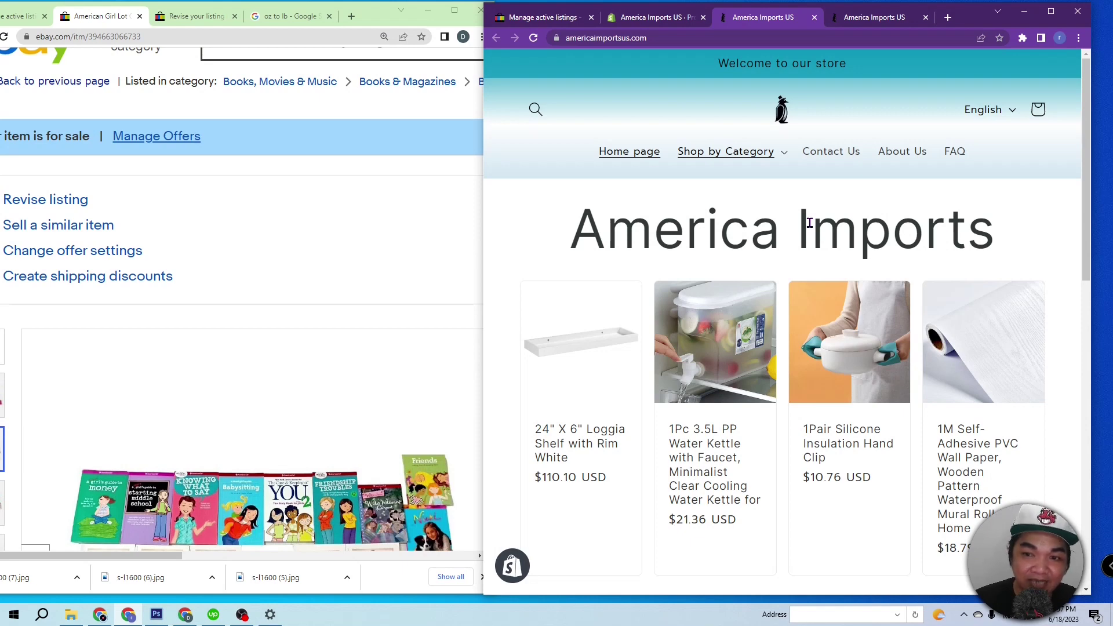
# Step: Save the new American Girl book lot product in the Shopify admin
pyautogui.scroll(-10, 800, 229)
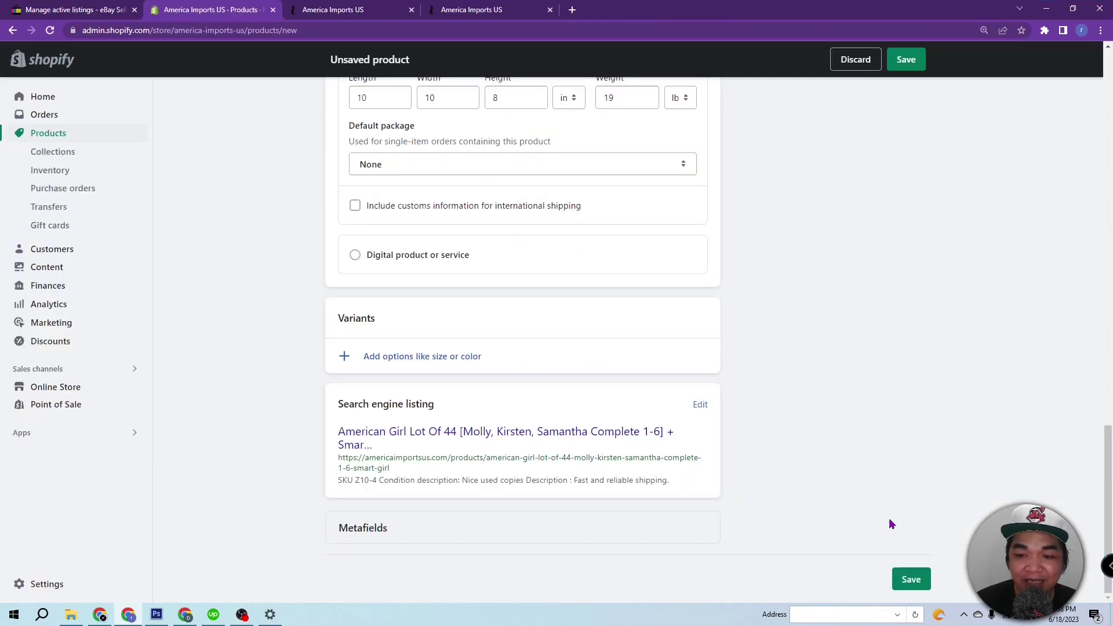
pyautogui.click(908, 579)
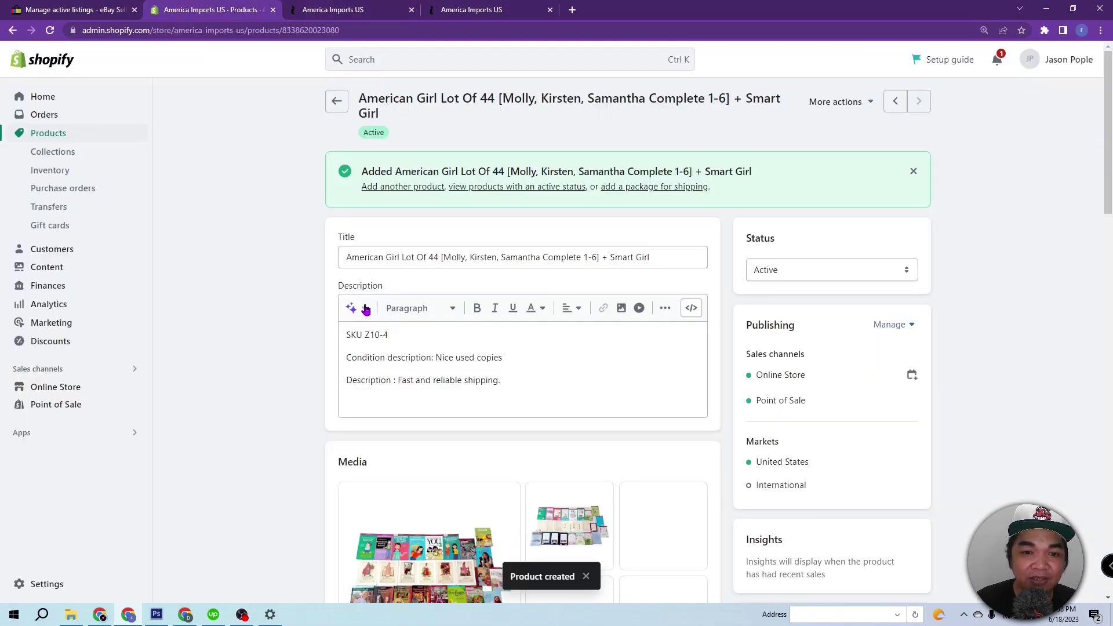
# Step: Review the saved product page from the description and photos down to the shipping details and search engine listing, previewing the first photo
pyautogui.scroll(-4, 221, 282)
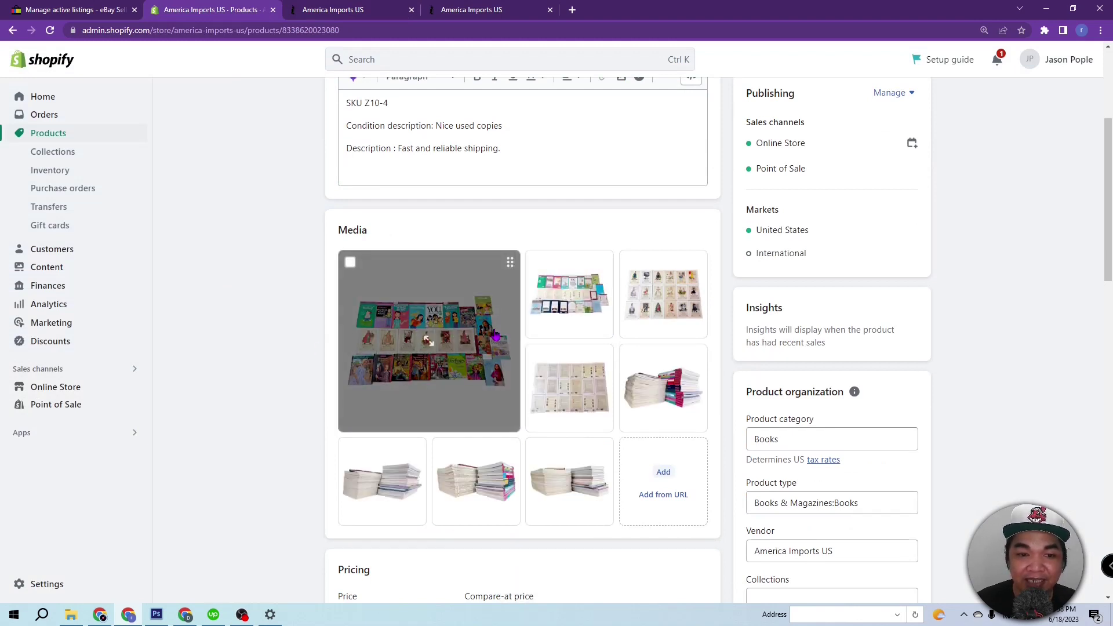
pyautogui.click(443, 389)
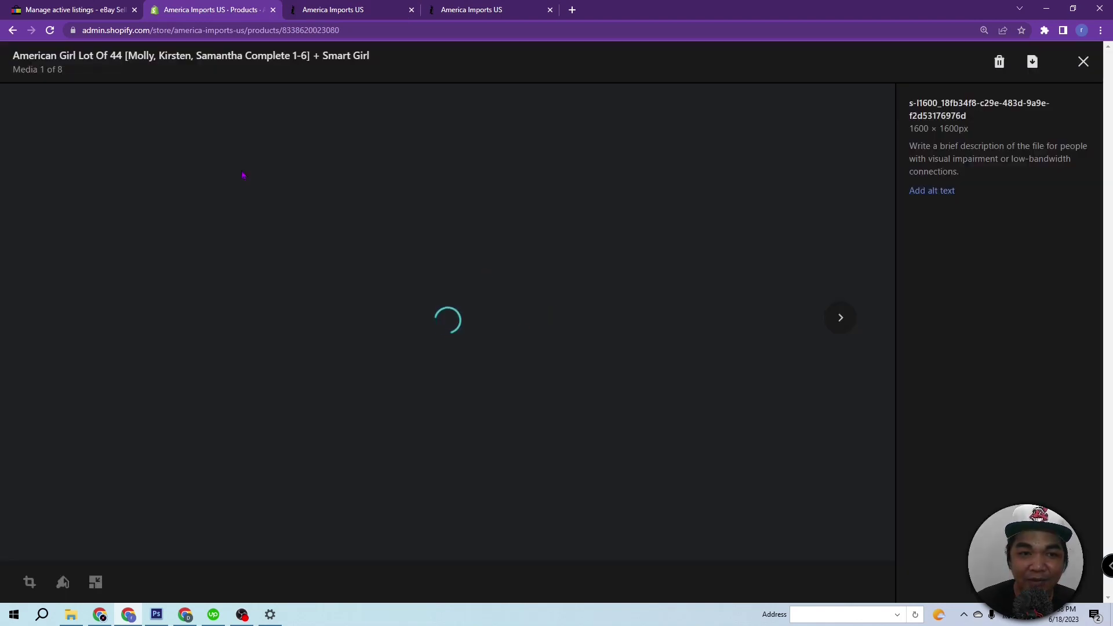
pyautogui.click(13, 30)
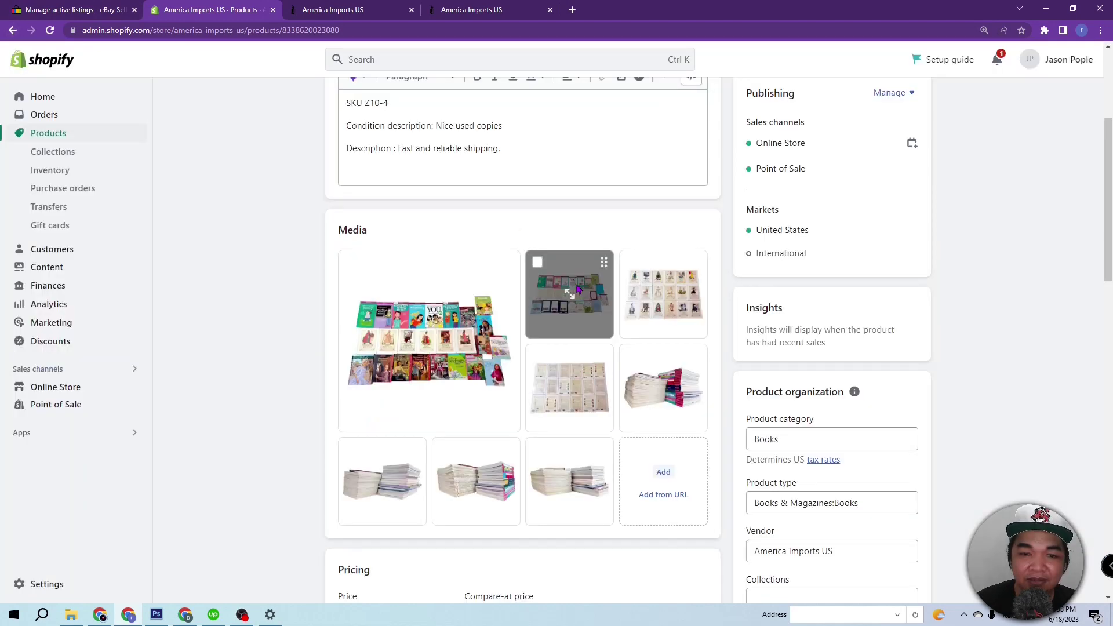
pyautogui.moveTo(568, 295)
pyautogui.mouseDown()
pyautogui.moveTo(429, 336)
pyautogui.moveTo(565, 298)
pyautogui.mouseUp()
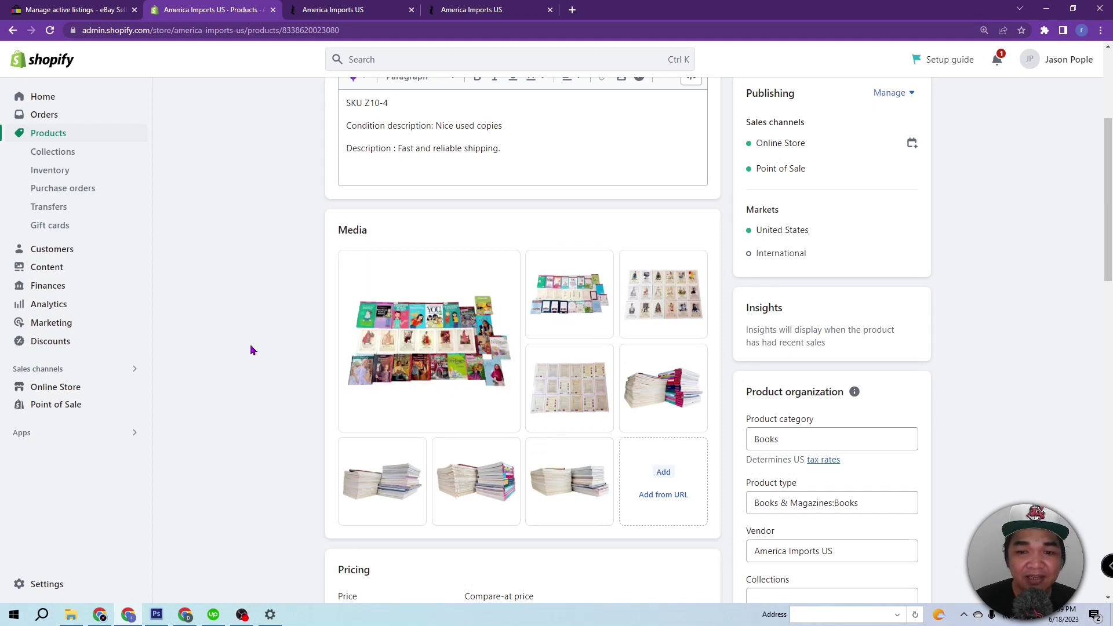
pyautogui.scroll(-15, 266, 368)
pyautogui.scroll(-3, 284, 374)
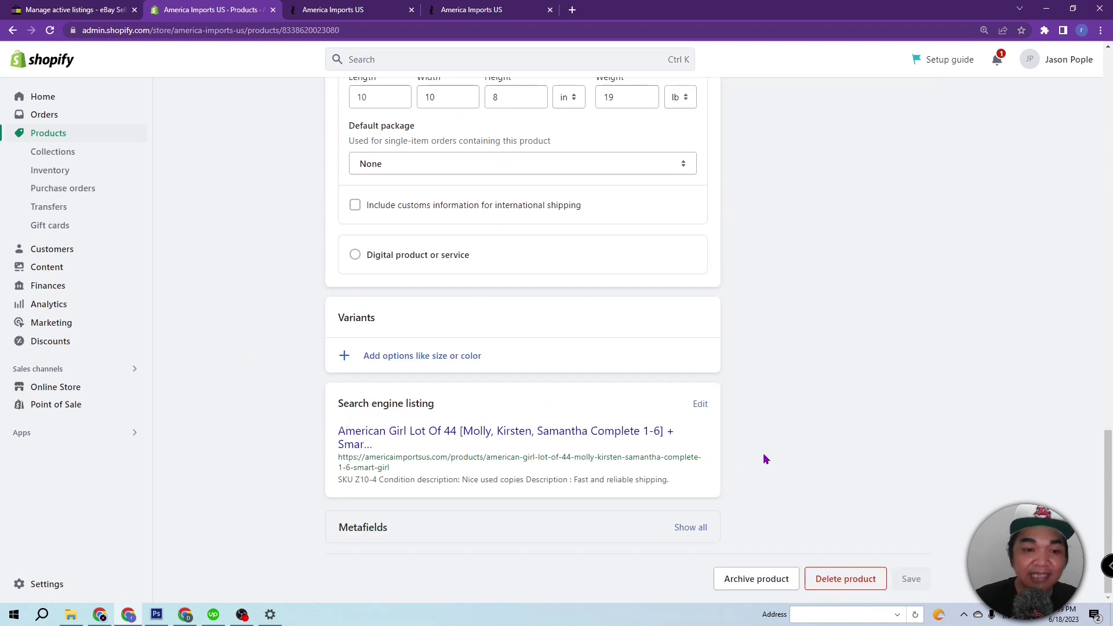
pyautogui.scroll(18, 764, 459)
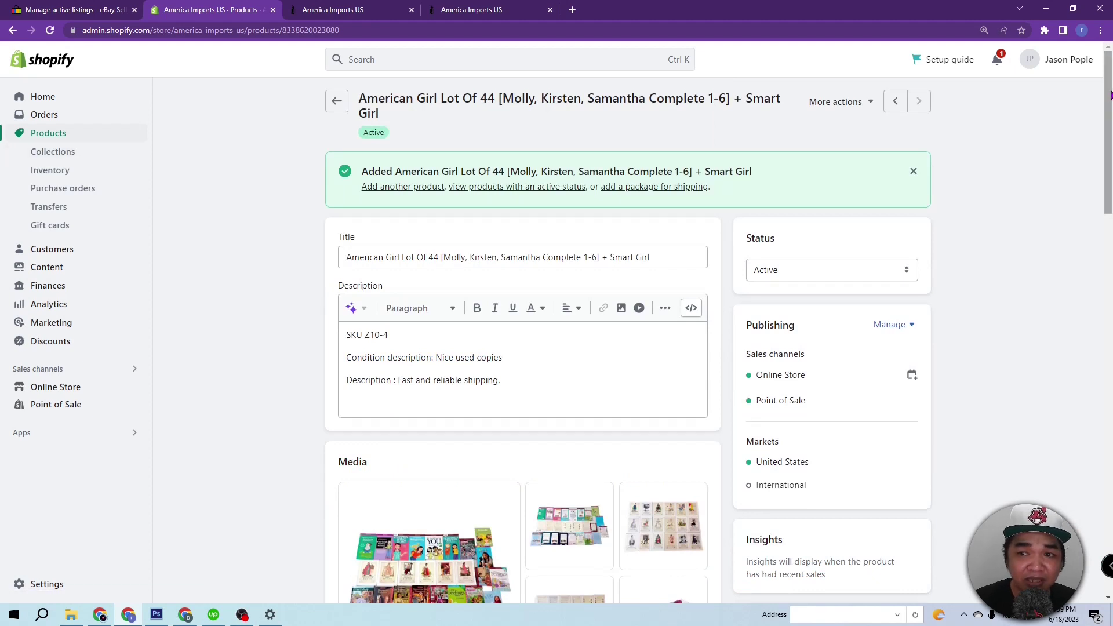
# Step: Start another blank product and show eBay's active listings in a window beside the product form
pyautogui.click(75, 138)
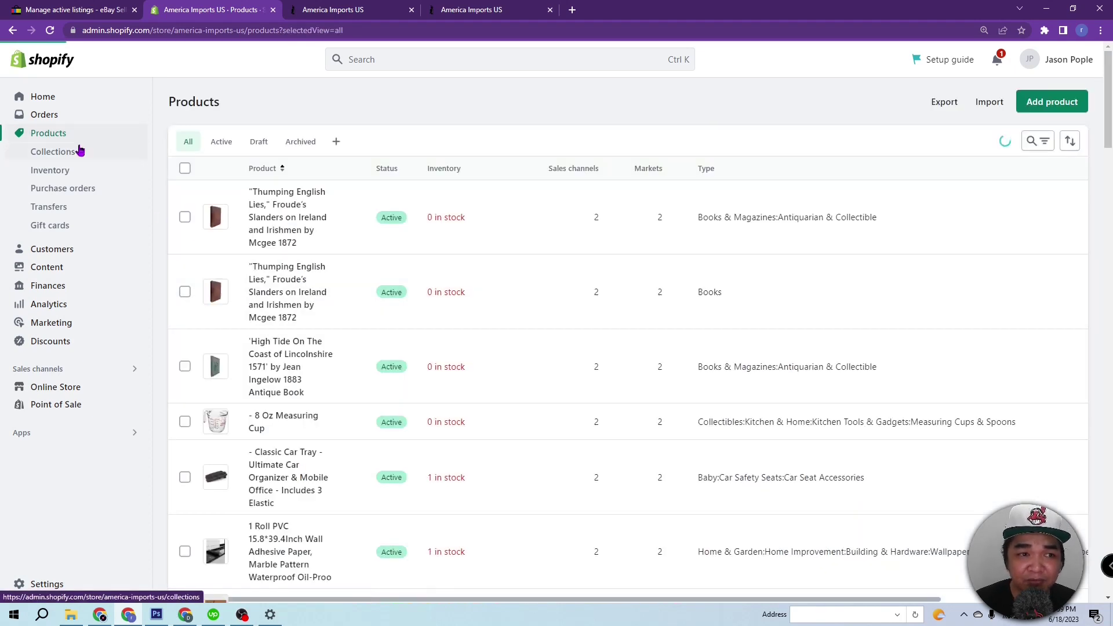
pyautogui.click(1051, 102)
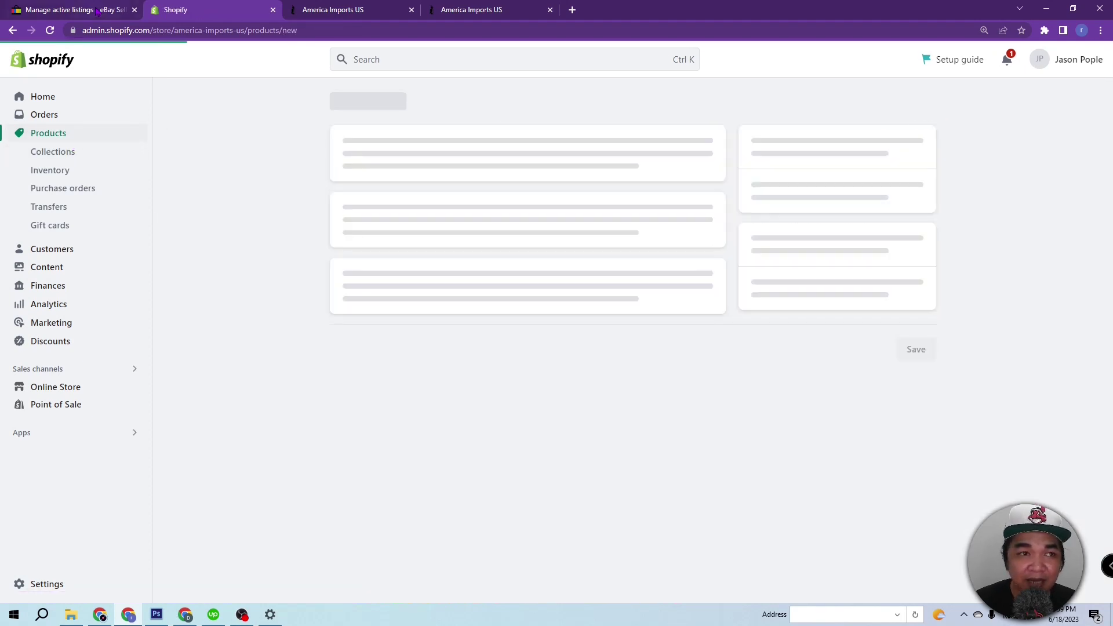
pyautogui.click(83, 7)
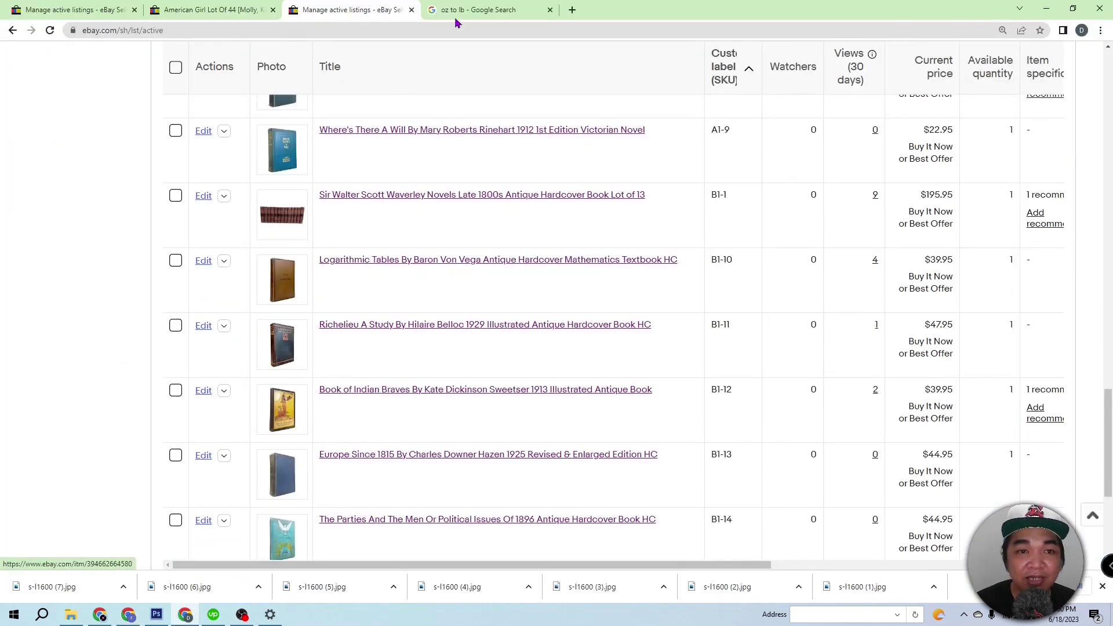
pyautogui.click(1072, 9)
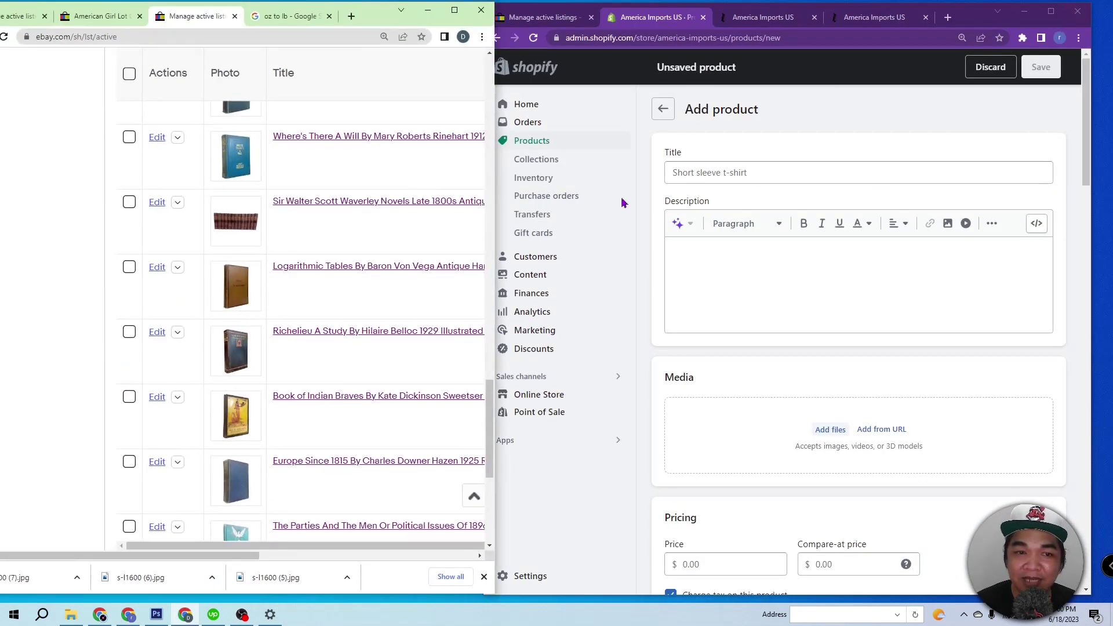